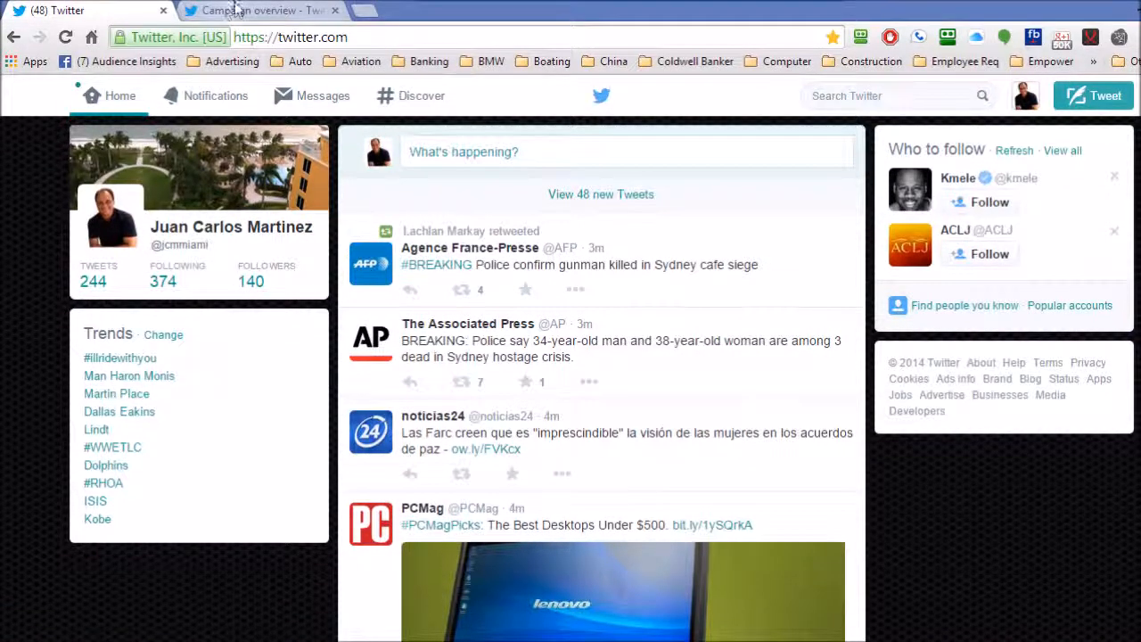
Create a new Twitter Ads campaign with Help me choose, selecting Website clicks or conversions as its objective
{"action": "left_click", "coordinate": [241, 9]}
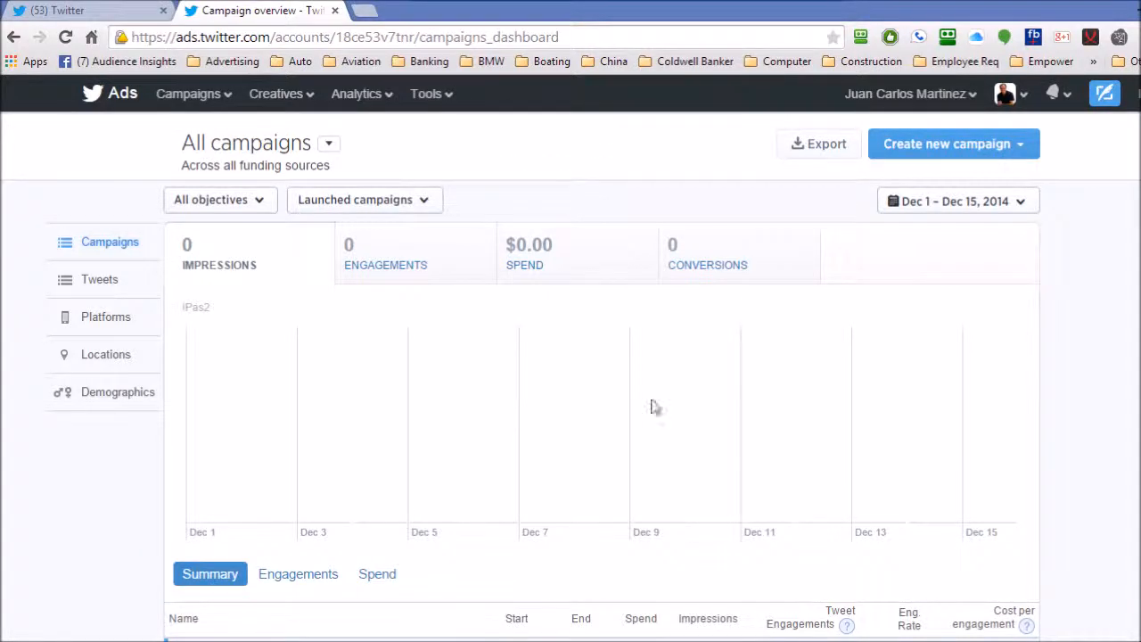
{"action": "left_click", "coordinate": [953, 152]}
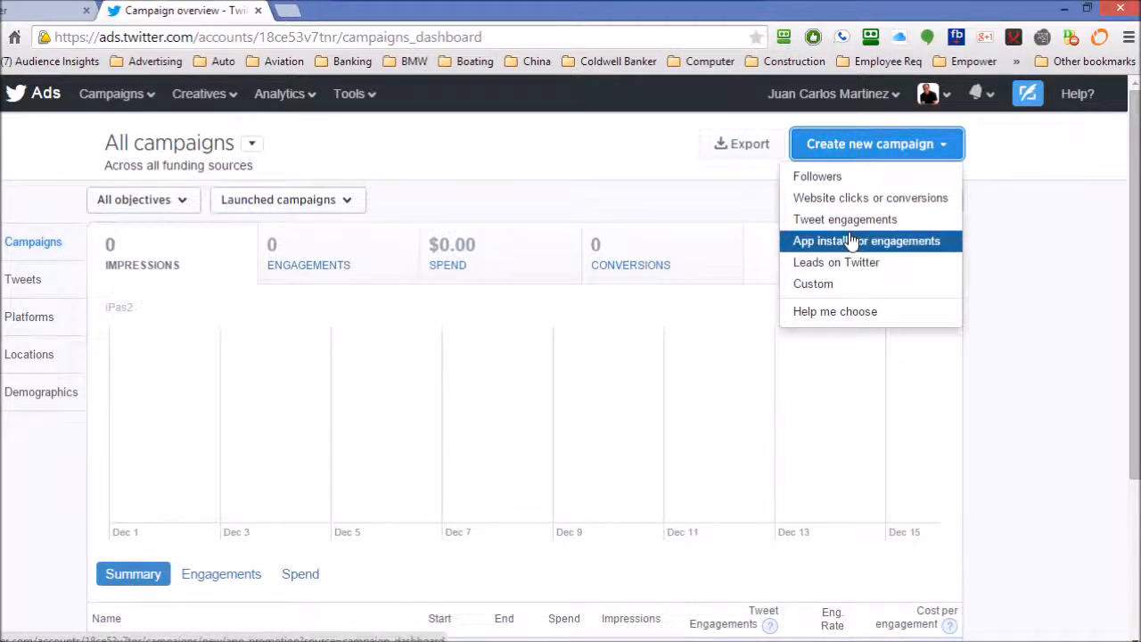
{"action": "left_click", "coordinate": [849, 319]}
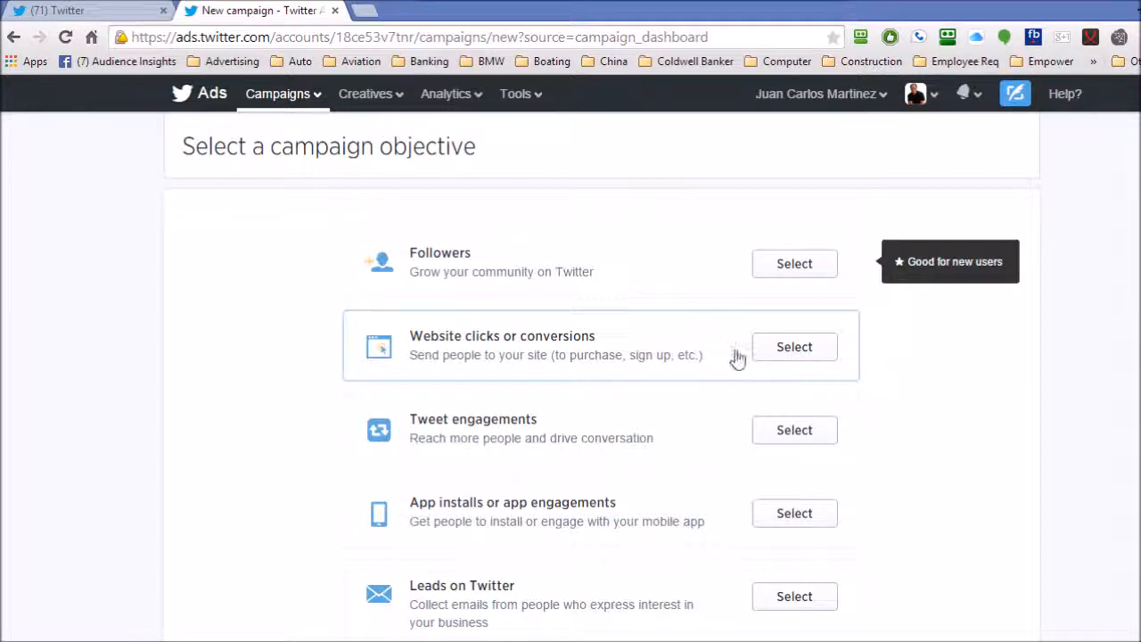
{"action": "left_click", "coordinate": [788, 356]}
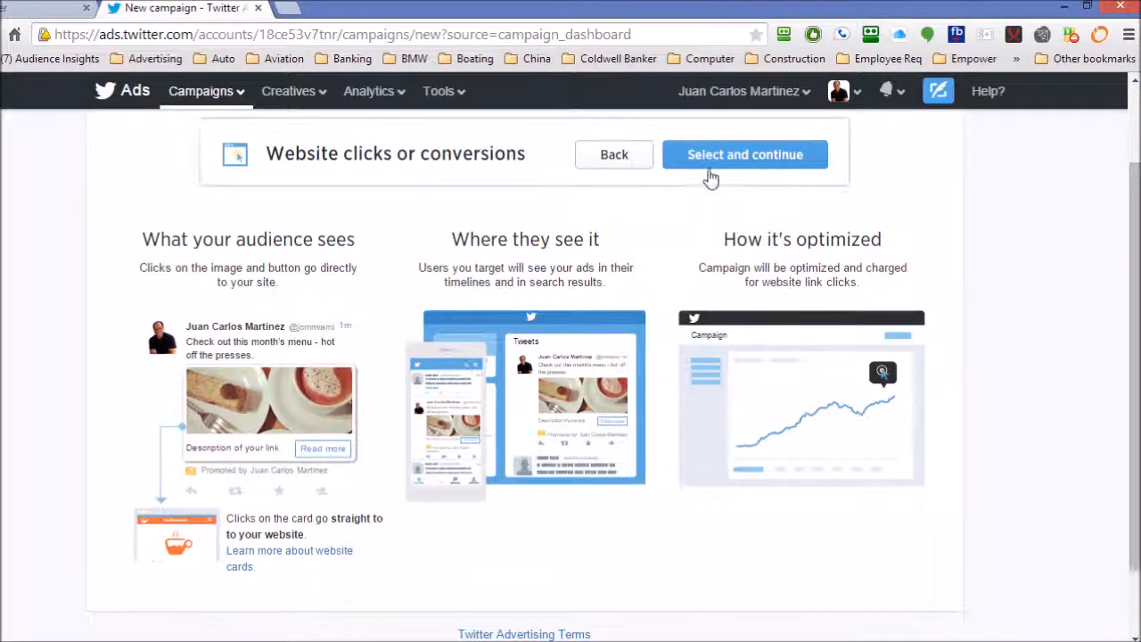
{"action": "left_click", "coordinate": [710, 175]}
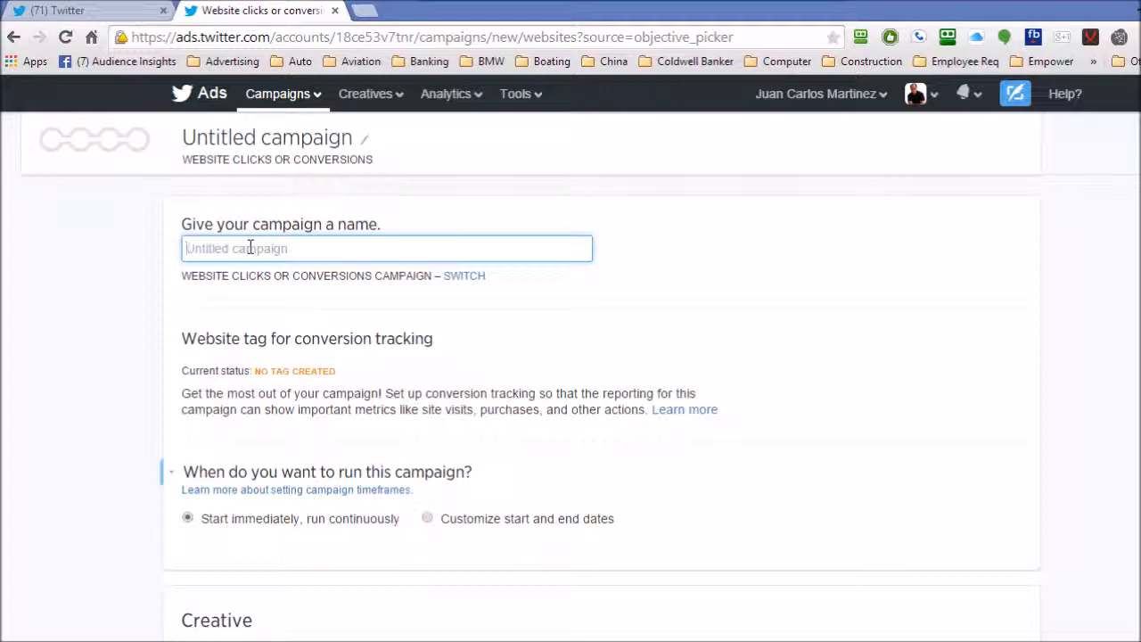
Name the campaign "Capture Page a"
{"action": "type", "text": "Ca"}
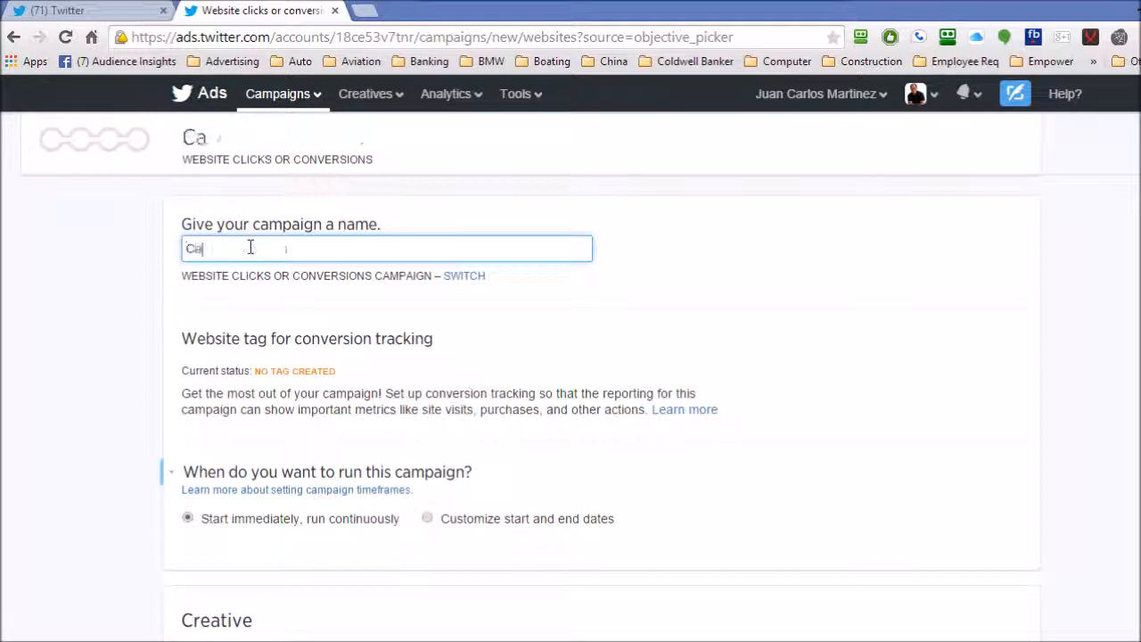
{"action": "type", "text": "pture P"}
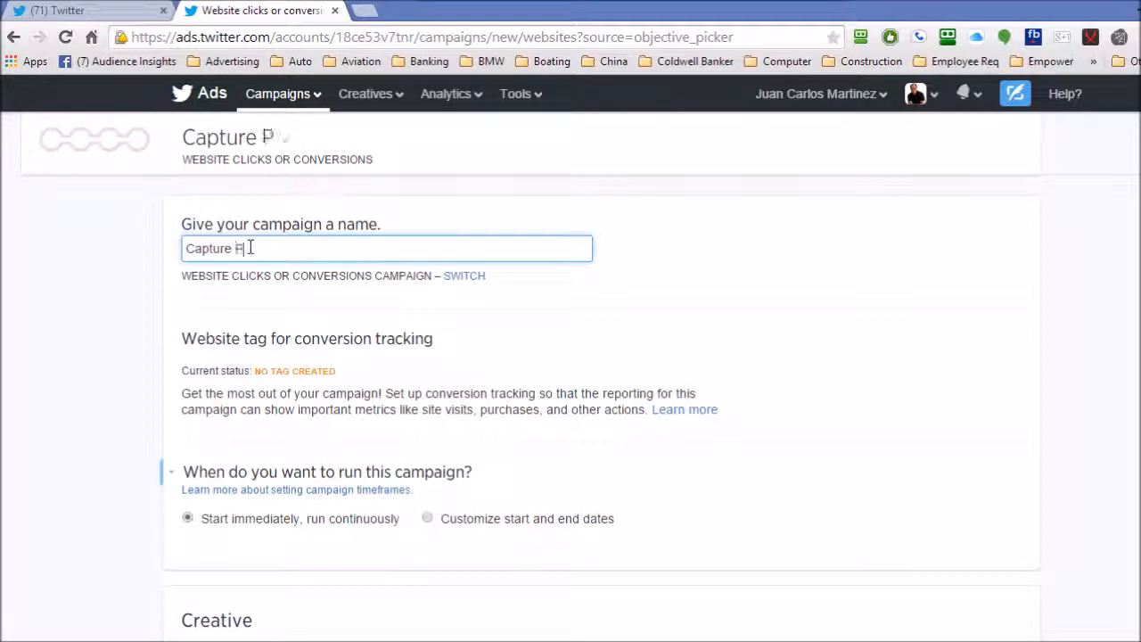
{"action": "type", "text": "age a"}
{"action": "left_click", "coordinate": [366, 367]}
Try custom start and end dates for the campaign schedule and return to starting immediately and running continuously
{"action": "scroll", "coordinate": [366, 367], "scroll_direction": "down", "scroll_amount": 2}
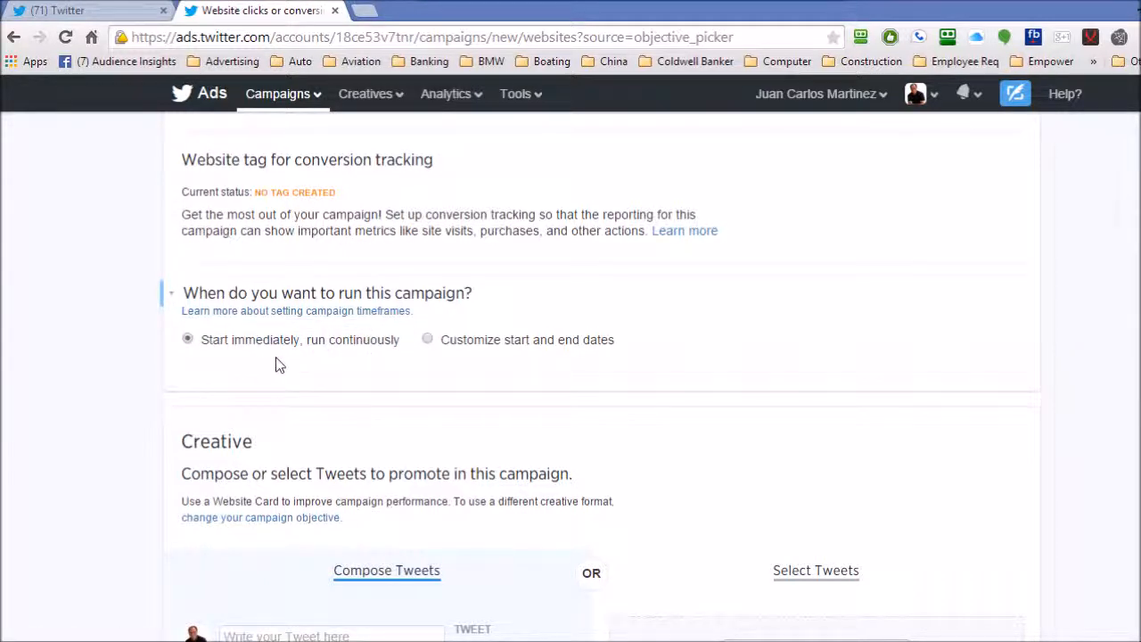
{"action": "left_click", "coordinate": [428, 340]}
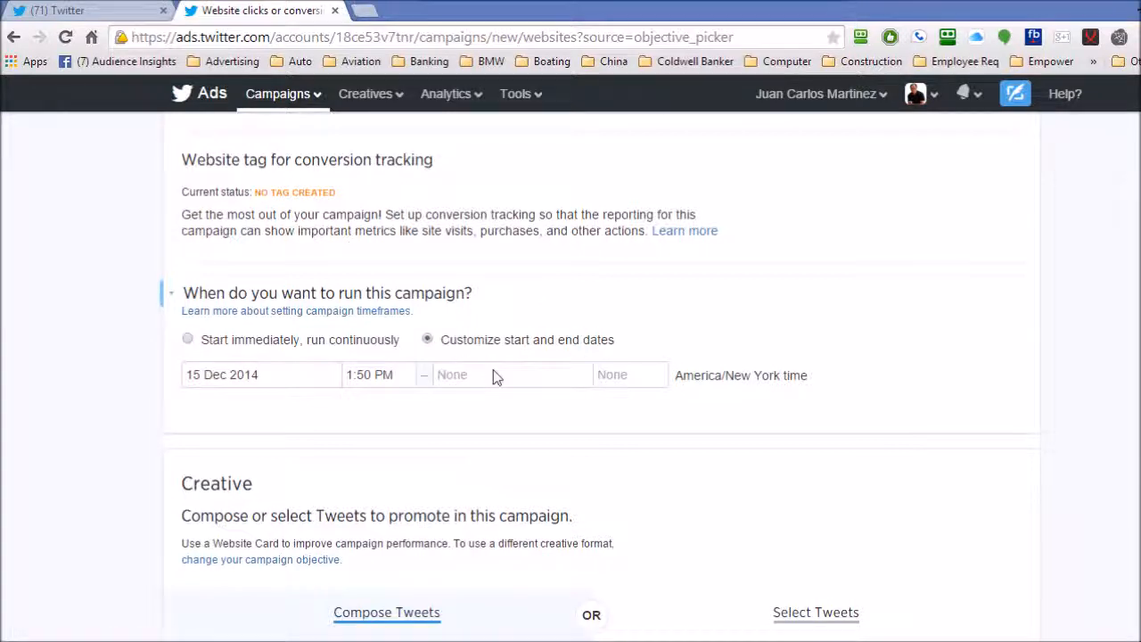
{"action": "left_click", "coordinate": [188, 339]}
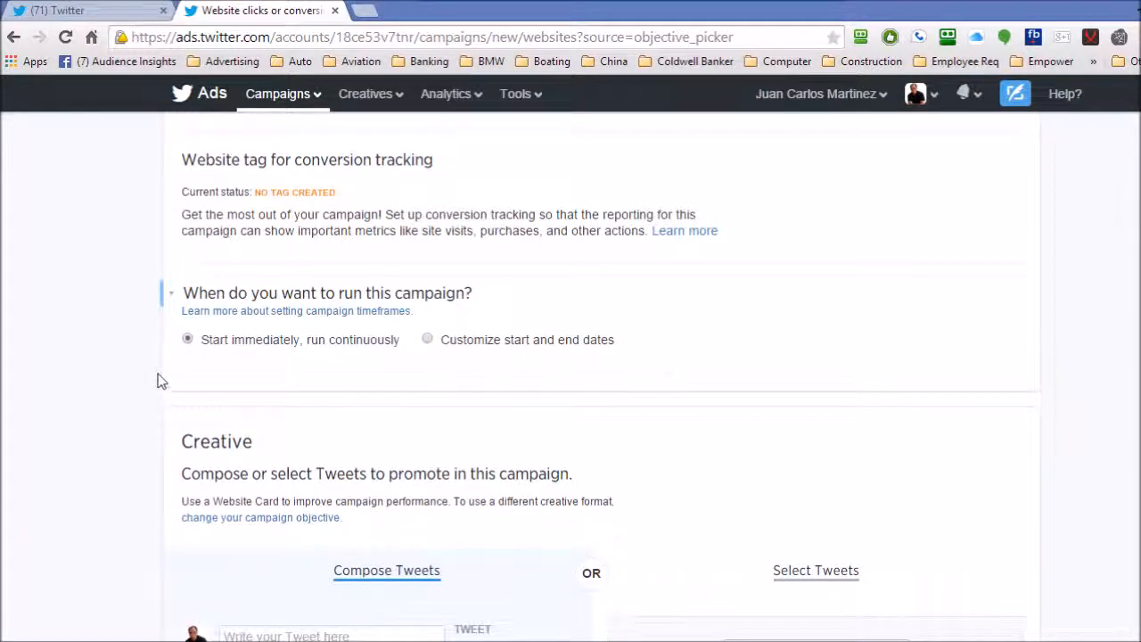
Examine the Tweet text and the website card's URL fields in the Compose Tweets section
{"action": "scroll", "coordinate": [158, 373], "scroll_direction": "down", "scroll_amount": 2}
{"action": "scroll", "coordinate": [155, 367], "scroll_direction": "down", "scroll_amount": 2}
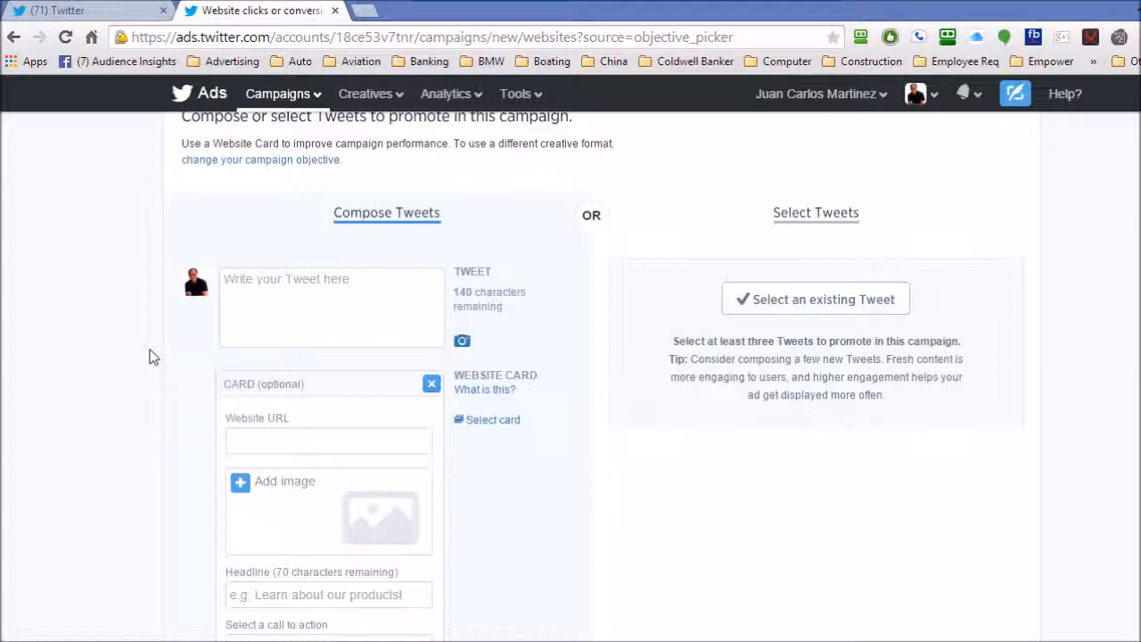
{"action": "left_click", "coordinate": [234, 277]}
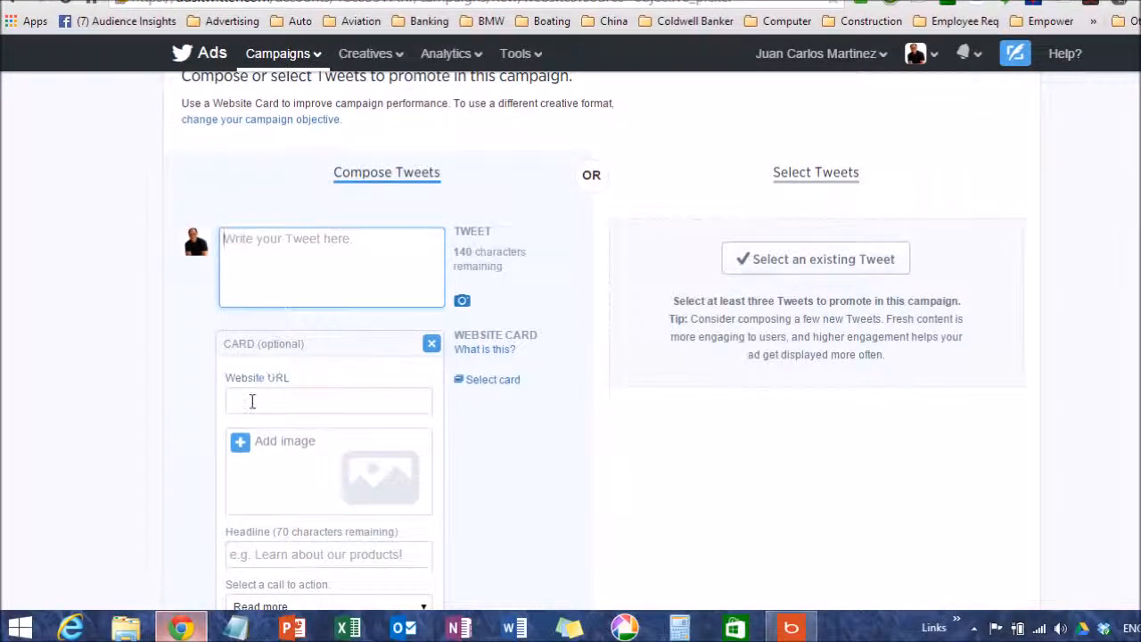
{"action": "left_click", "coordinate": [252, 401]}
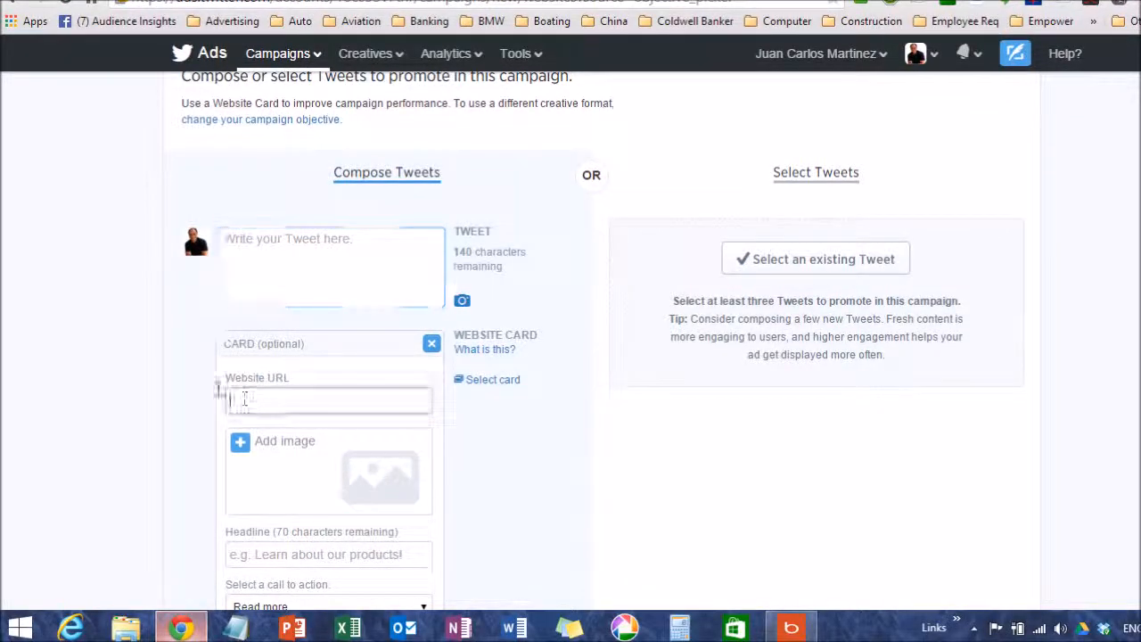
{"action": "scroll", "coordinate": [164, 382], "scroll_direction": "down", "scroll_amount": 1}
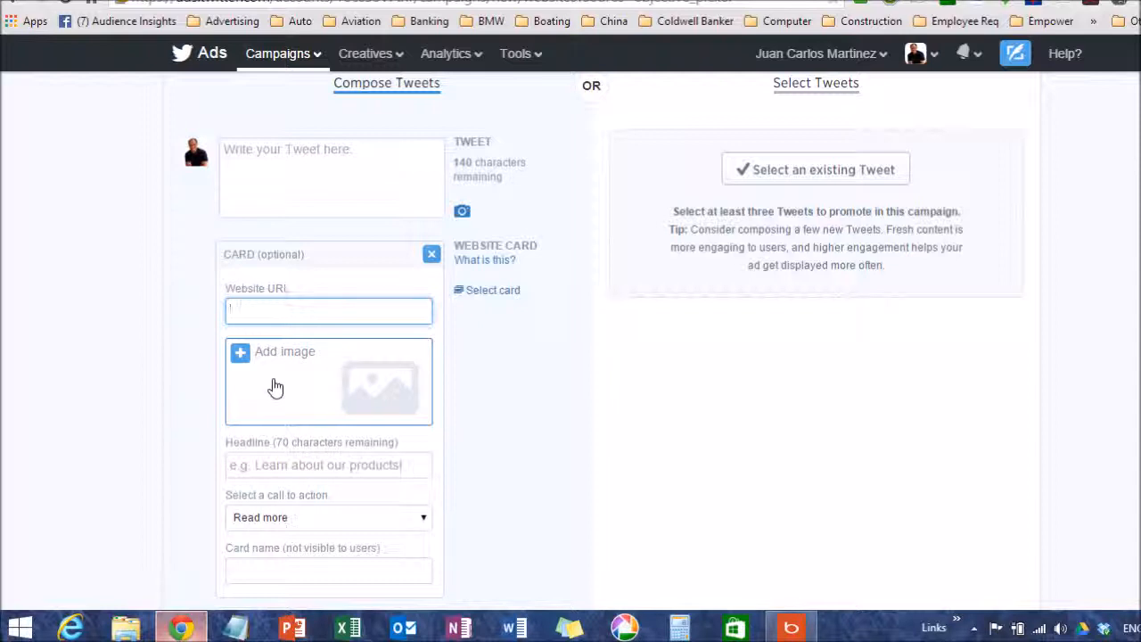
View the website card's image upload options and minimum dimensions without choosing an image
{"action": "left_click", "coordinate": [275, 356]}
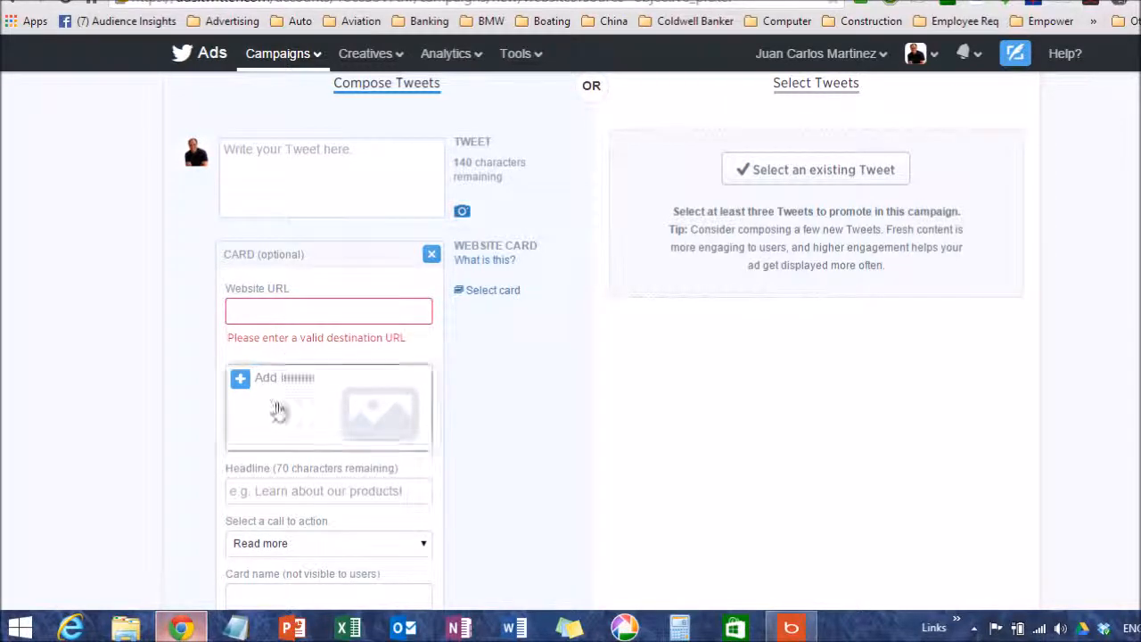
{"action": "left_click", "coordinate": [242, 381]}
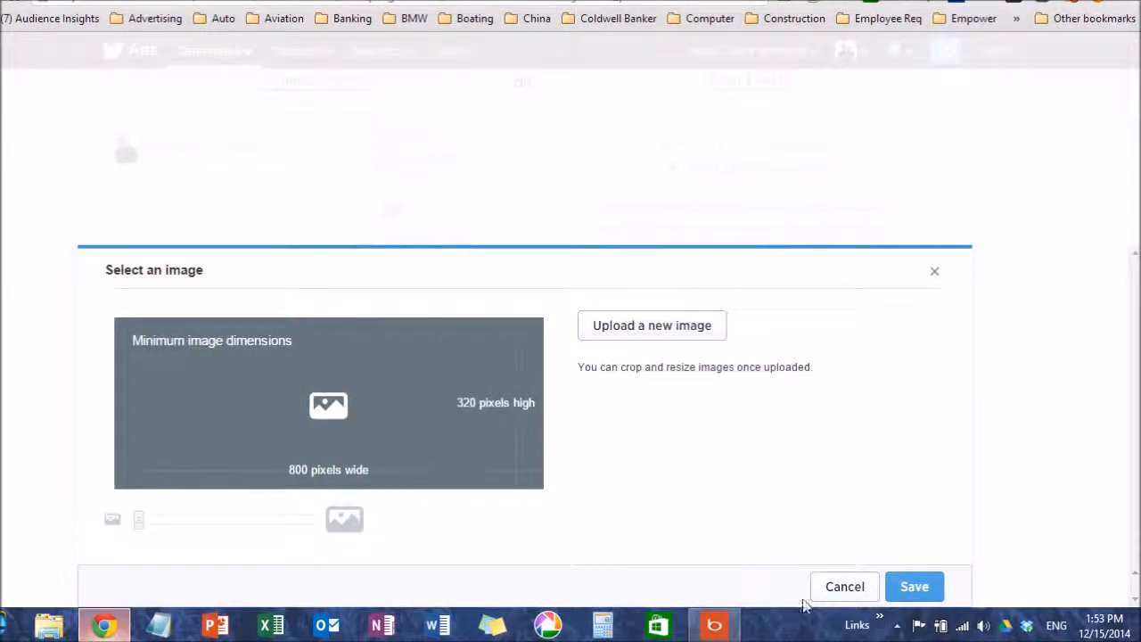
{"action": "left_click", "coordinate": [842, 590]}
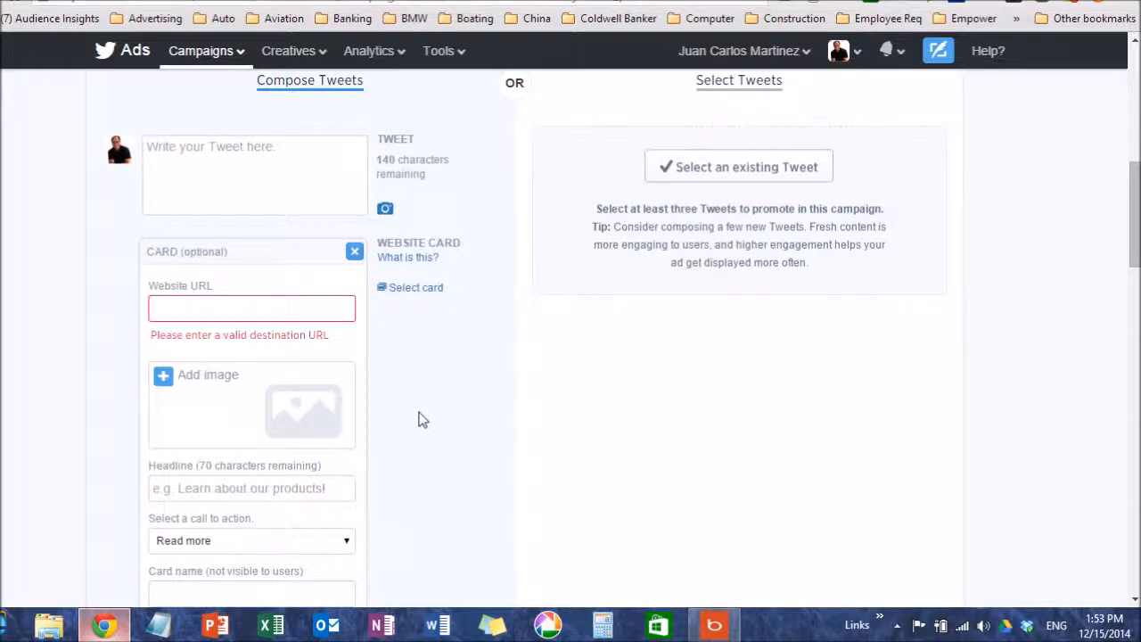
Set the website card's call to action to Learn more, leaving its headline and card name empty
{"action": "scroll", "coordinate": [437, 401], "scroll_direction": "down", "scroll_amount": 3}
{"action": "scroll", "coordinate": [458, 389], "scroll_direction": "up", "scroll_amount": 1}
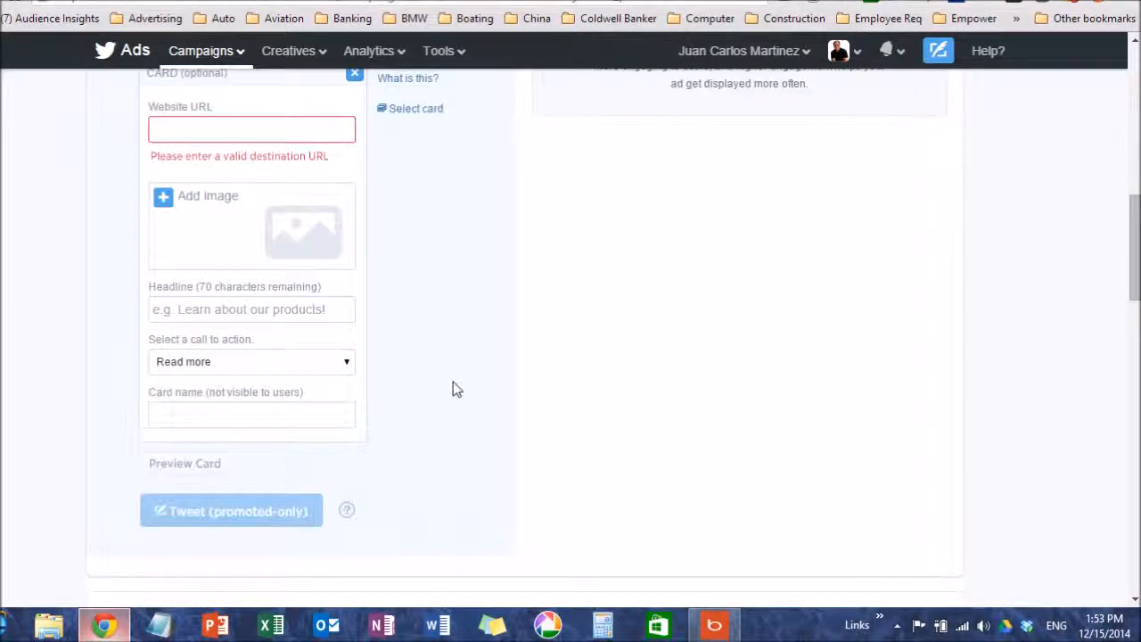
{"action": "left_click", "coordinate": [265, 310]}
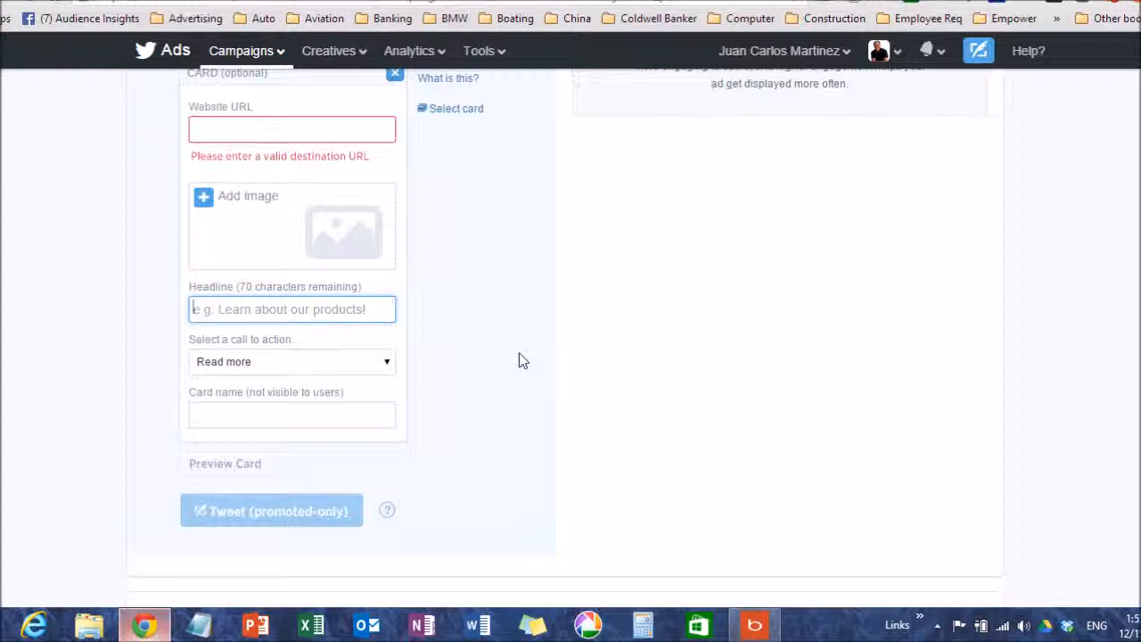
{"action": "left_click", "coordinate": [388, 373]}
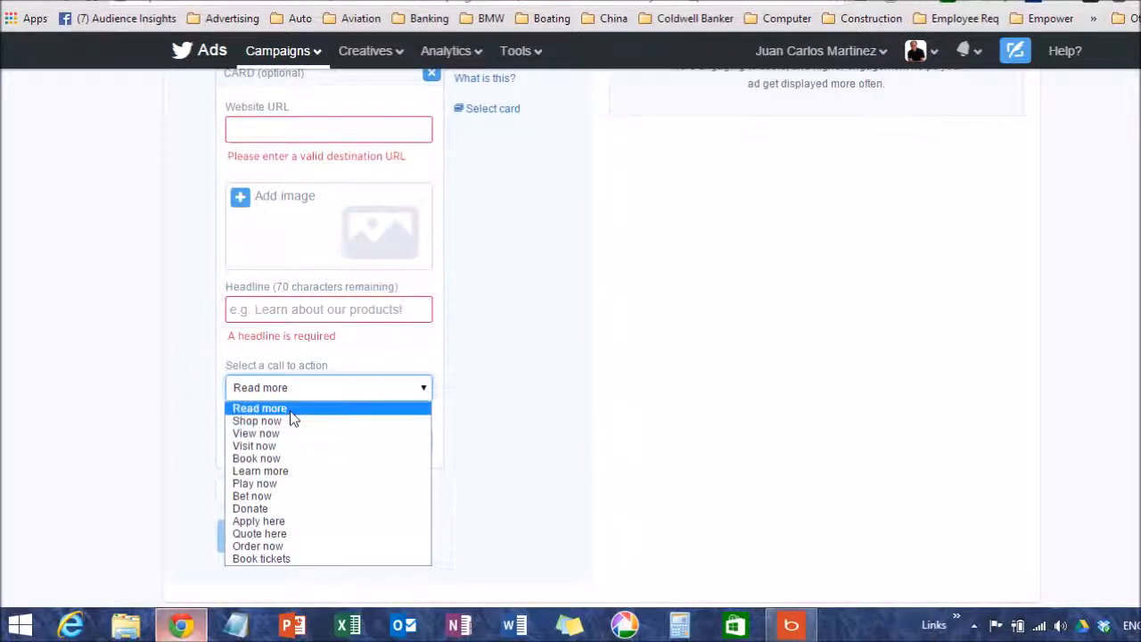
{"action": "left_click", "coordinate": [276, 470]}
{"action": "left_click", "coordinate": [247, 442]}
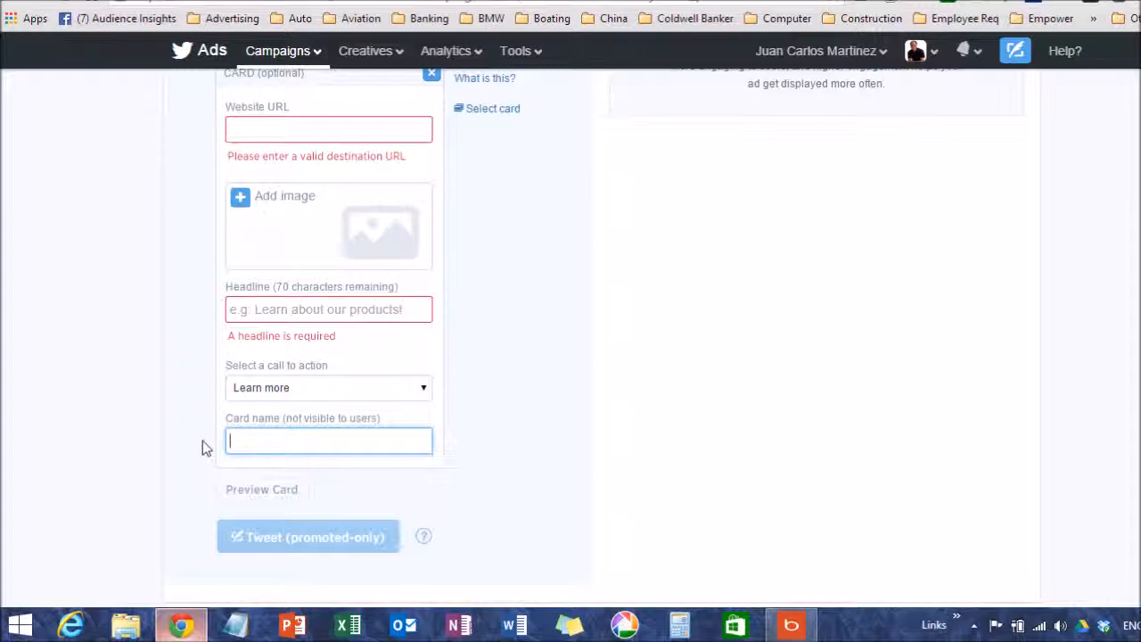
Review the website card form and the location and gender options in the Targeting section
{"action": "scroll", "coordinate": [201, 419], "scroll_direction": "up", "scroll_amount": 4}
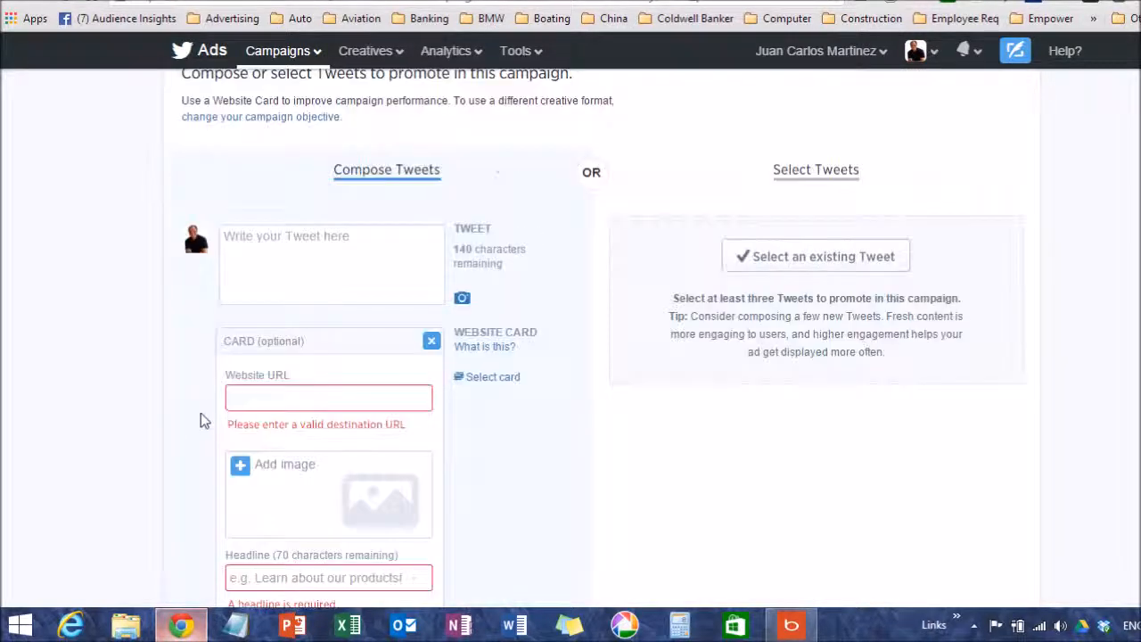
{"action": "scroll", "coordinate": [197, 402], "scroll_direction": "down", "scroll_amount": 5}
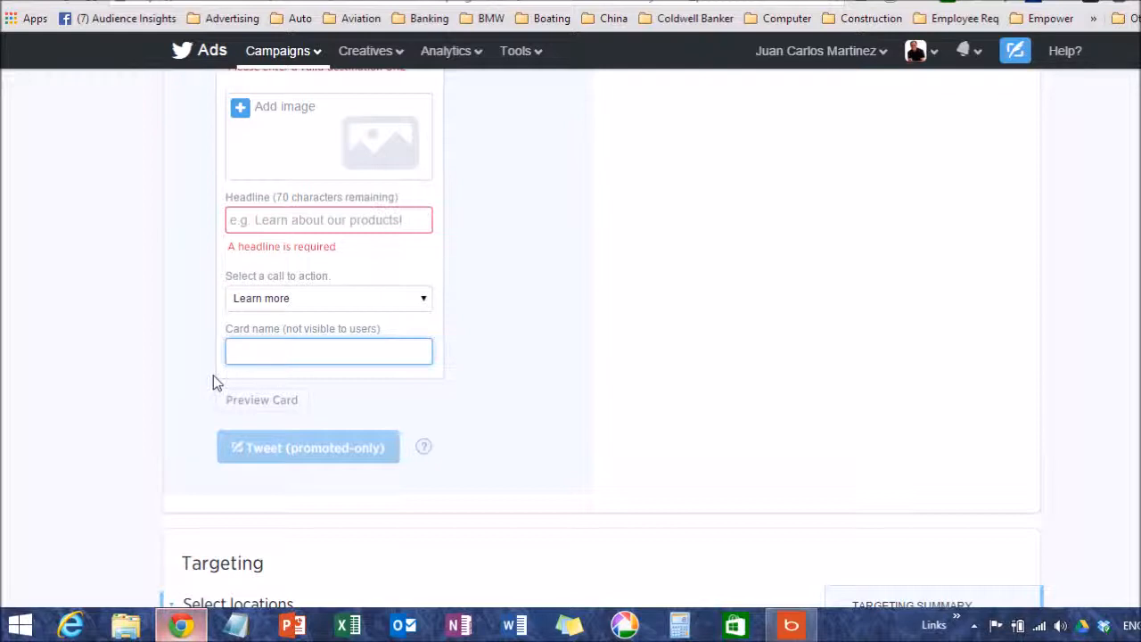
{"action": "scroll", "coordinate": [213, 375], "scroll_direction": "up", "scroll_amount": 1}
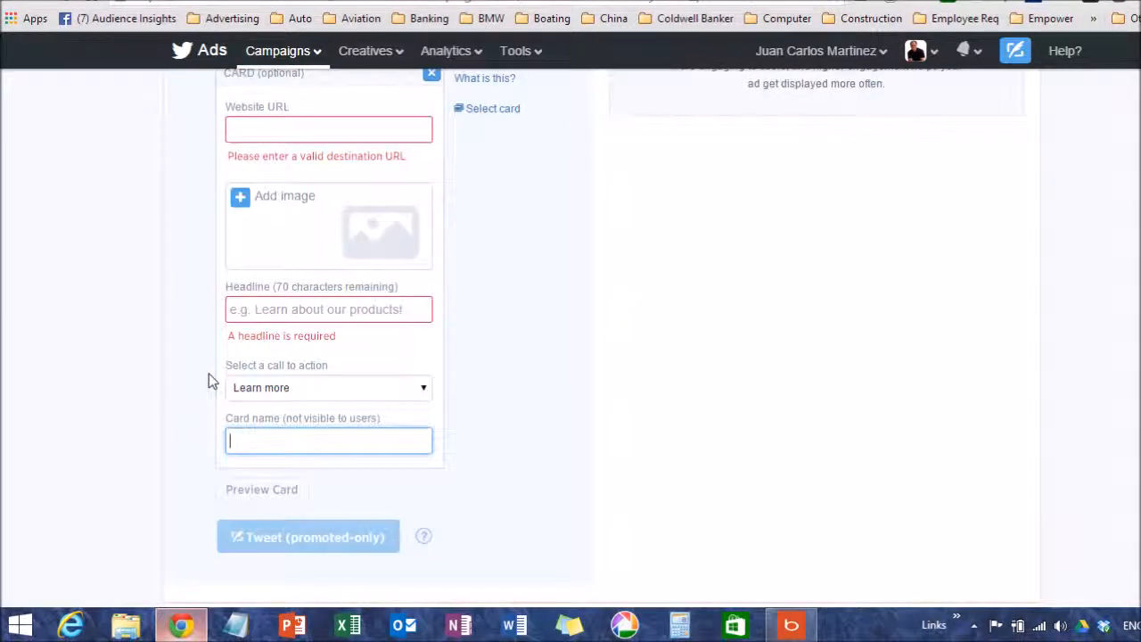
{"action": "scroll", "coordinate": [214, 377], "scroll_direction": "down", "scroll_amount": 1}
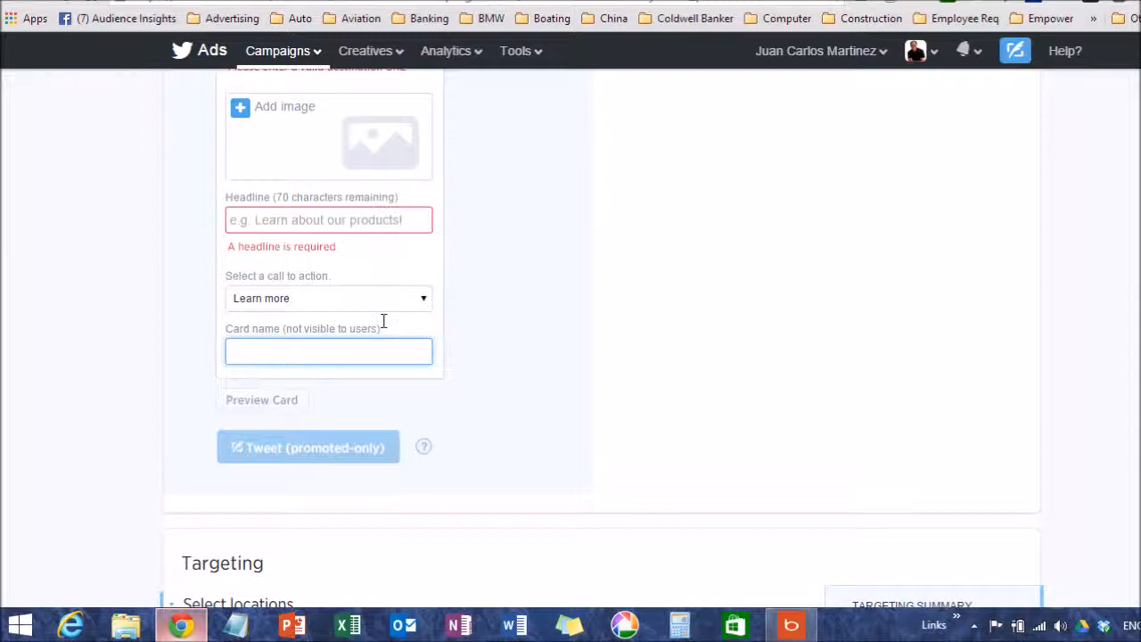
{"action": "scroll", "coordinate": [165, 334], "scroll_direction": "down", "scroll_amount": 4}
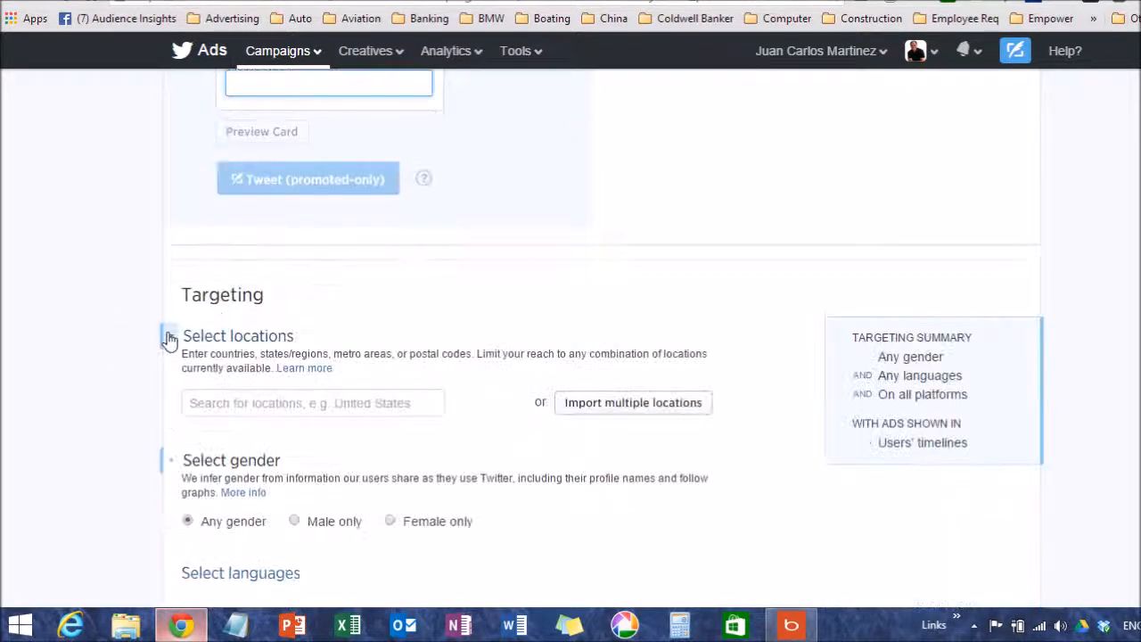
{"action": "scroll", "coordinate": [143, 331], "scroll_direction": "down", "scroll_amount": 1}
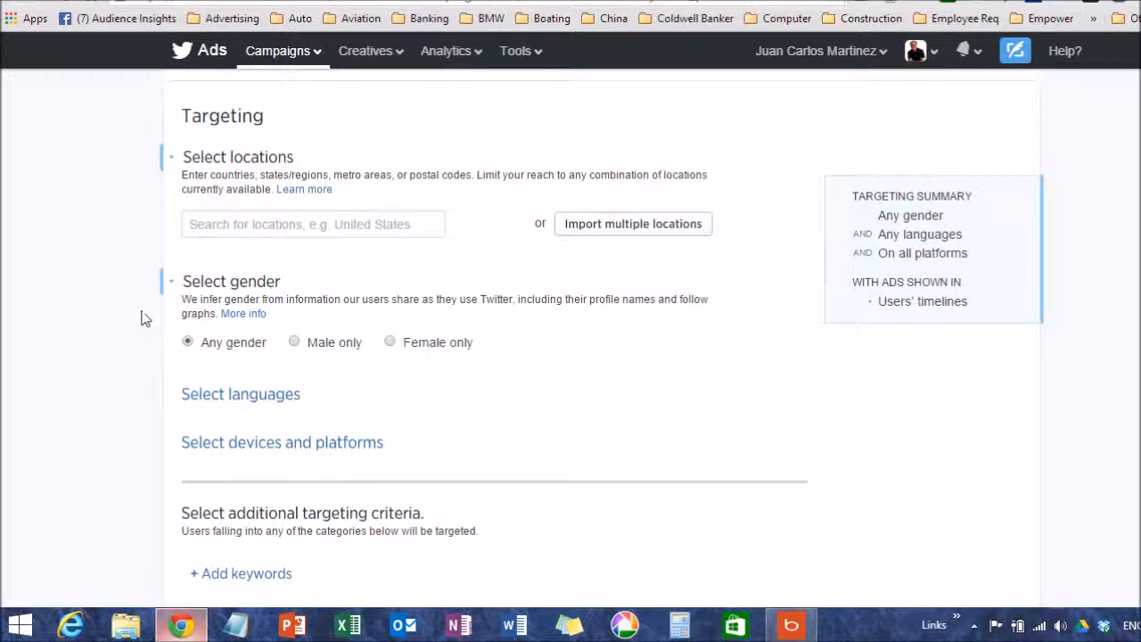
Expand the devices and platforms targeting and review the available device types
{"action": "scroll", "coordinate": [144, 315], "scroll_direction": "down", "scroll_amount": 1}
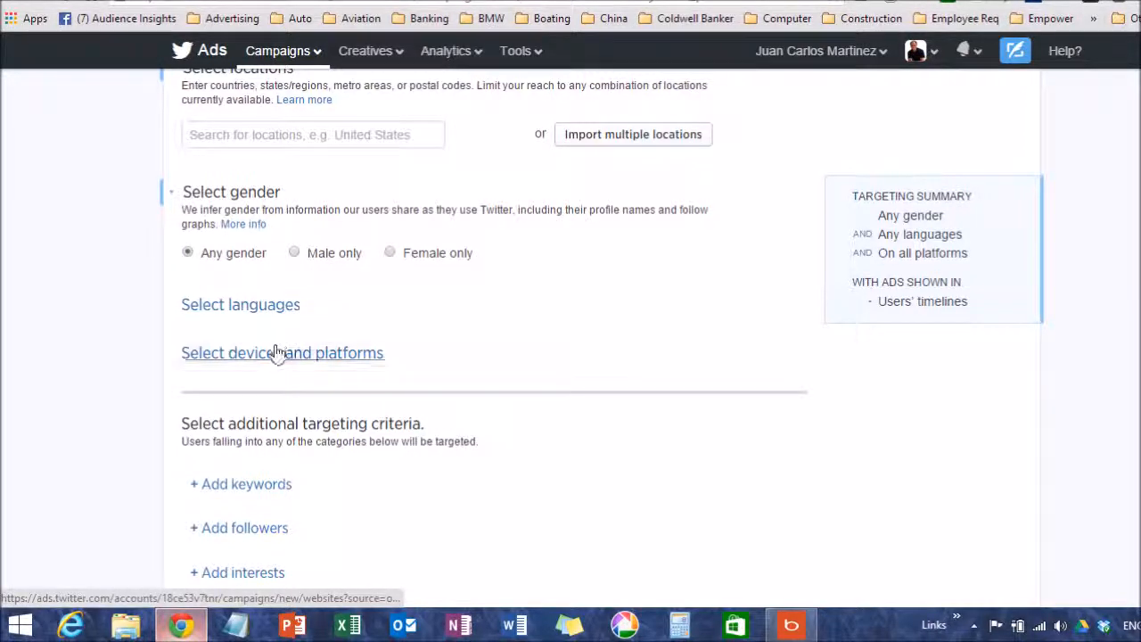
{"action": "left_click", "coordinate": [203, 362]}
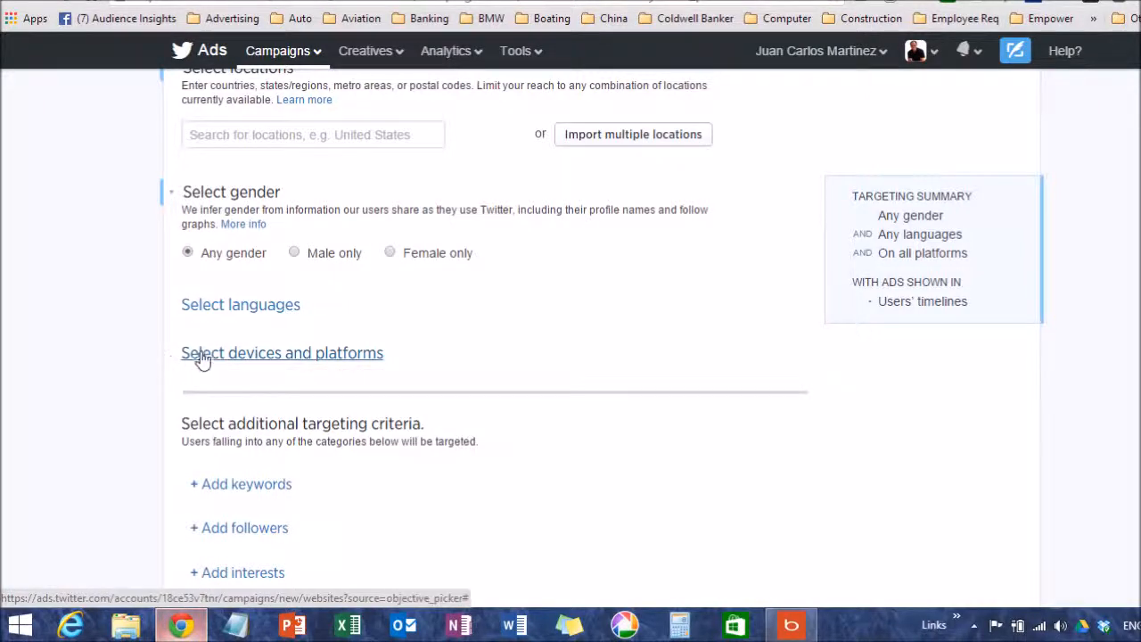
{"action": "scroll", "coordinate": [136, 348], "scroll_direction": "down", "scroll_amount": 2}
{"action": "scroll", "coordinate": [133, 346], "scroll_direction": "up", "scroll_amount": 2}
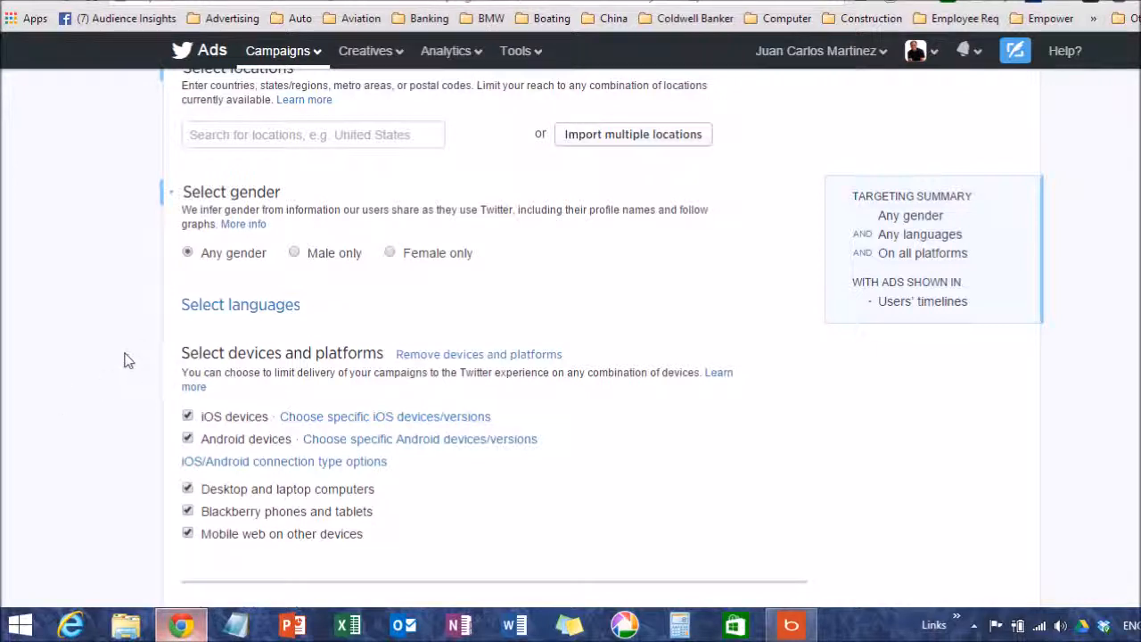
{"action": "scroll", "coordinate": [120, 357], "scroll_direction": "down", "scroll_amount": 2}
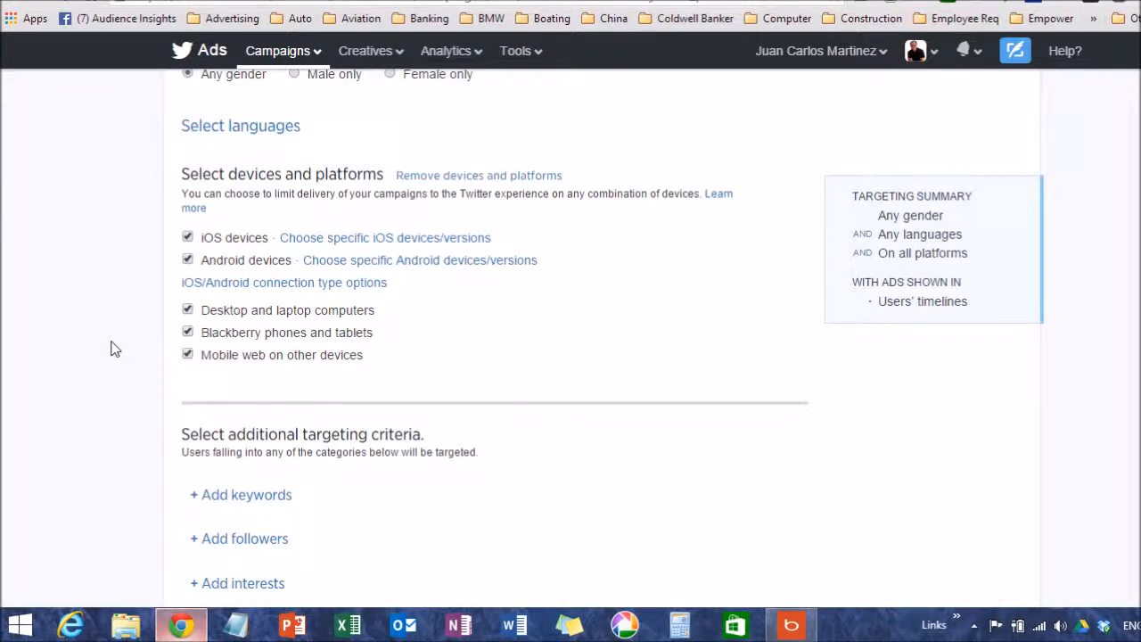
Open the keyword and follower targeting options under the additional targeting criteria
{"action": "scroll", "coordinate": [111, 346], "scroll_direction": "down", "scroll_amount": 2}
{"action": "left_click", "coordinate": [198, 319]}
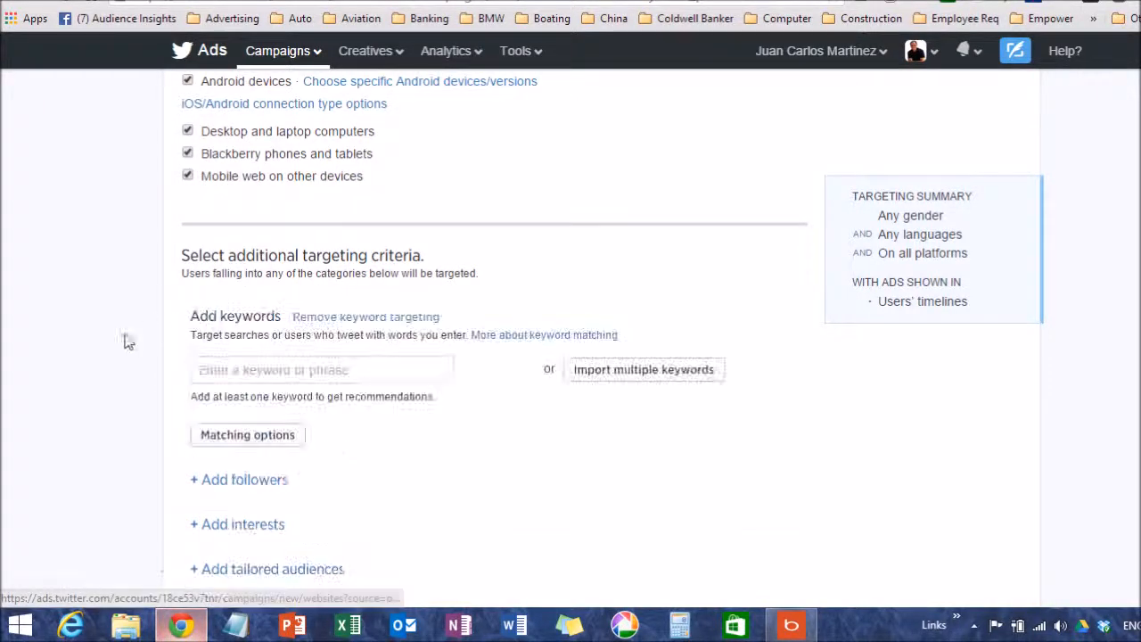
{"action": "scroll", "coordinate": [133, 343], "scroll_direction": "down", "scroll_amount": 1}
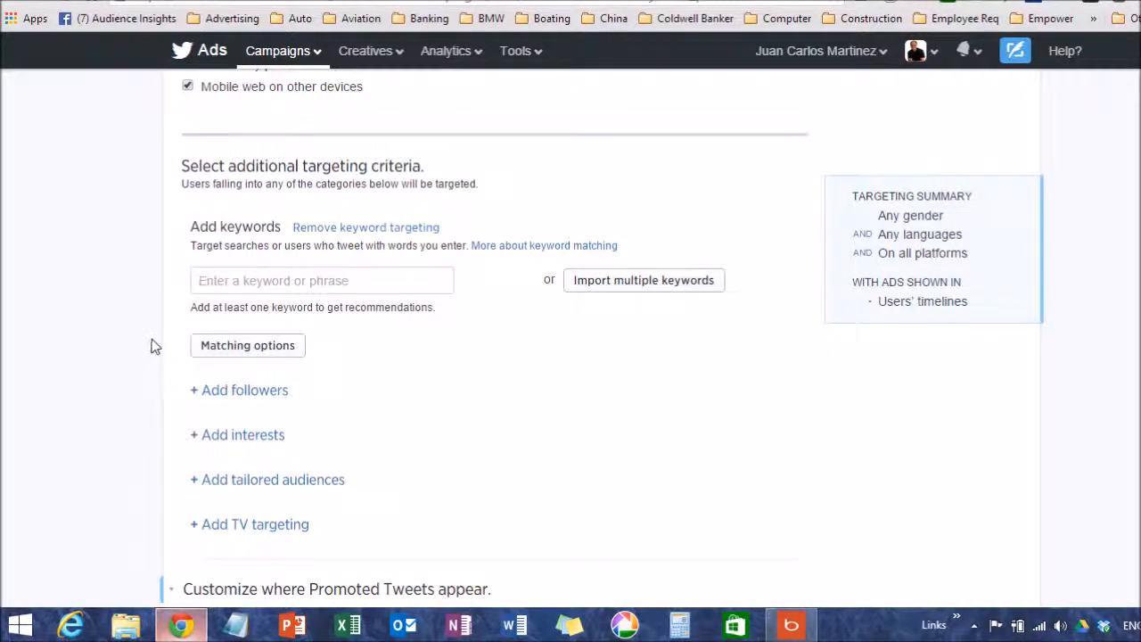
{"action": "scroll", "coordinate": [147, 341], "scroll_direction": "down", "scroll_amount": 1}
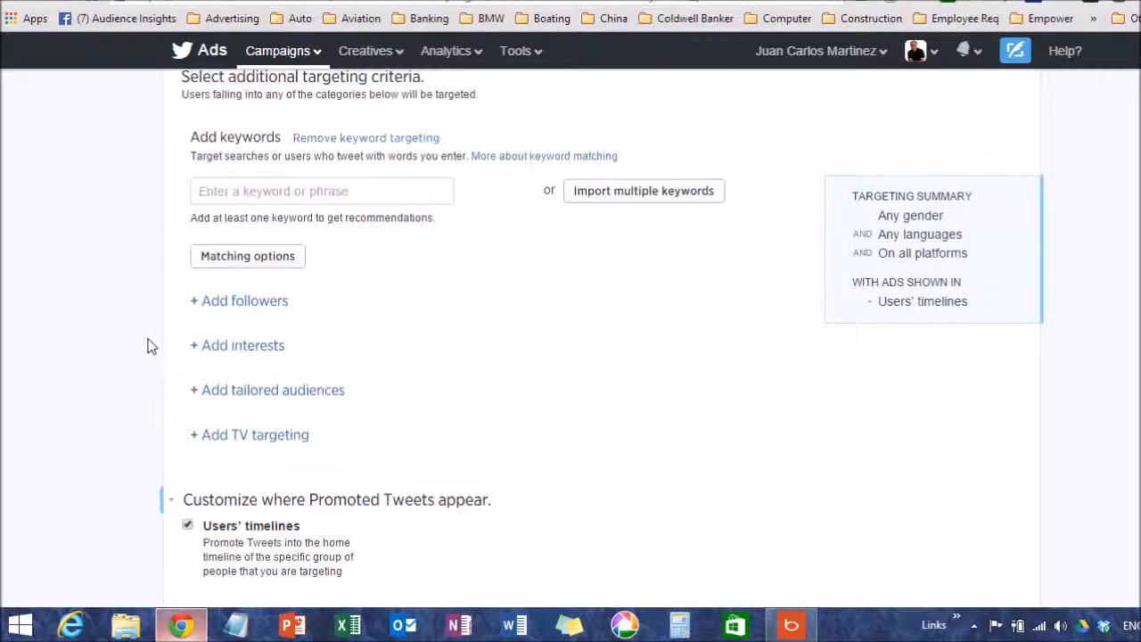
{"action": "left_click", "coordinate": [192, 303]}
{"action": "scroll", "coordinate": [107, 347], "scroll_direction": "down", "scroll_amount": 1}
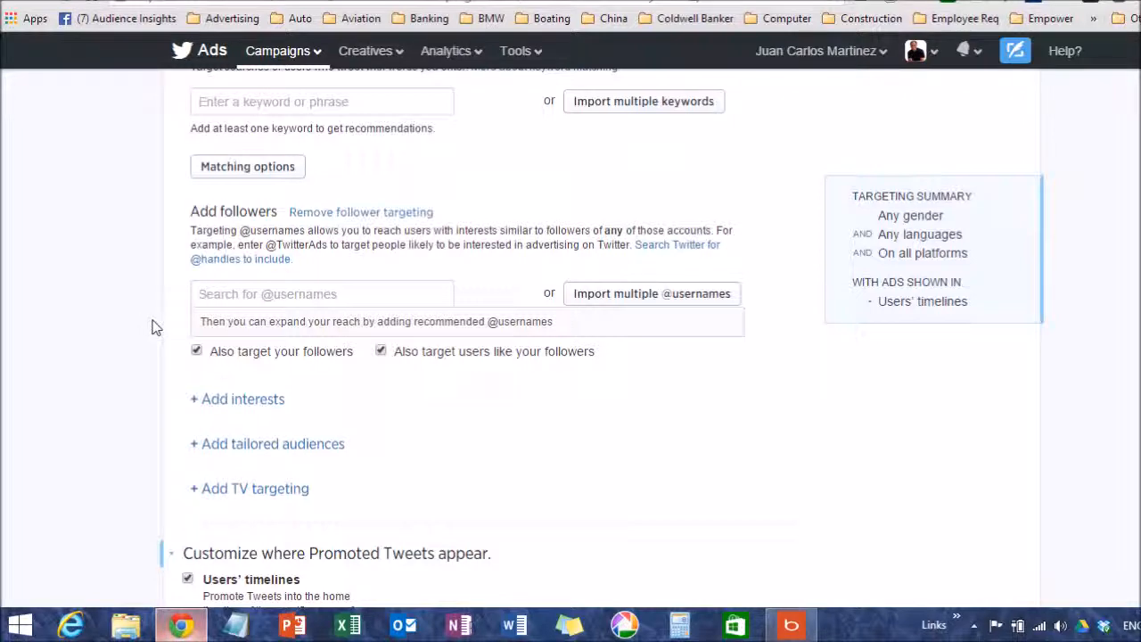
Open interest targeting and browse the interests under Books and literature and under Events without selecting any
{"action": "left_click", "coordinate": [193, 399]}
{"action": "scroll", "coordinate": [138, 387], "scroll_direction": "down", "scroll_amount": 3}
{"action": "scroll", "coordinate": [136, 373], "scroll_direction": "up", "scroll_amount": 1}
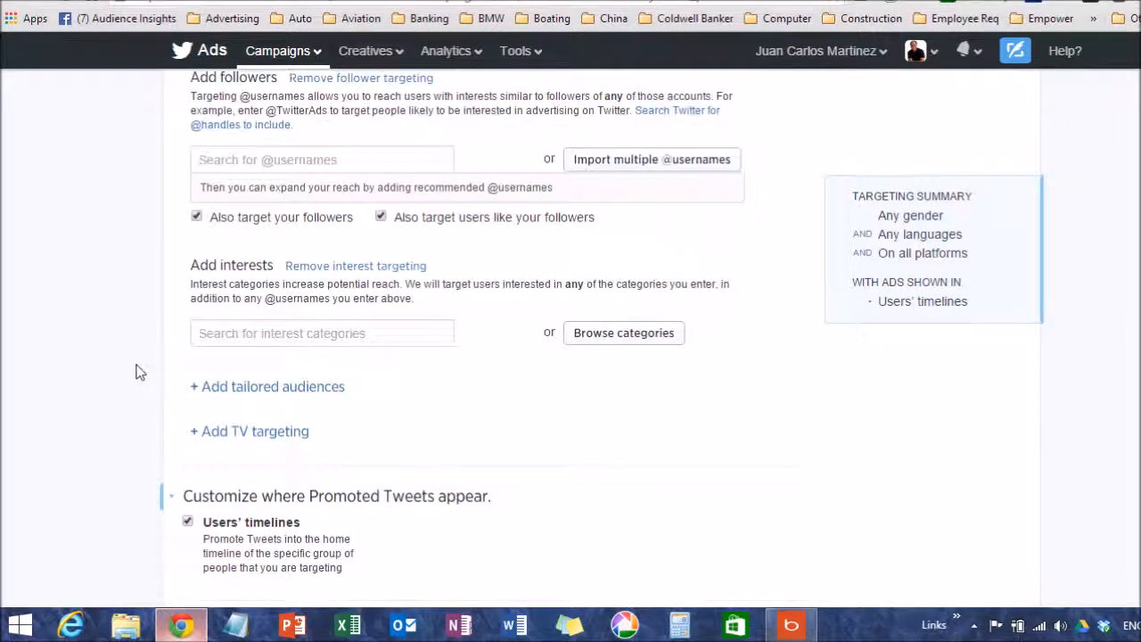
{"action": "left_click", "coordinate": [654, 343]}
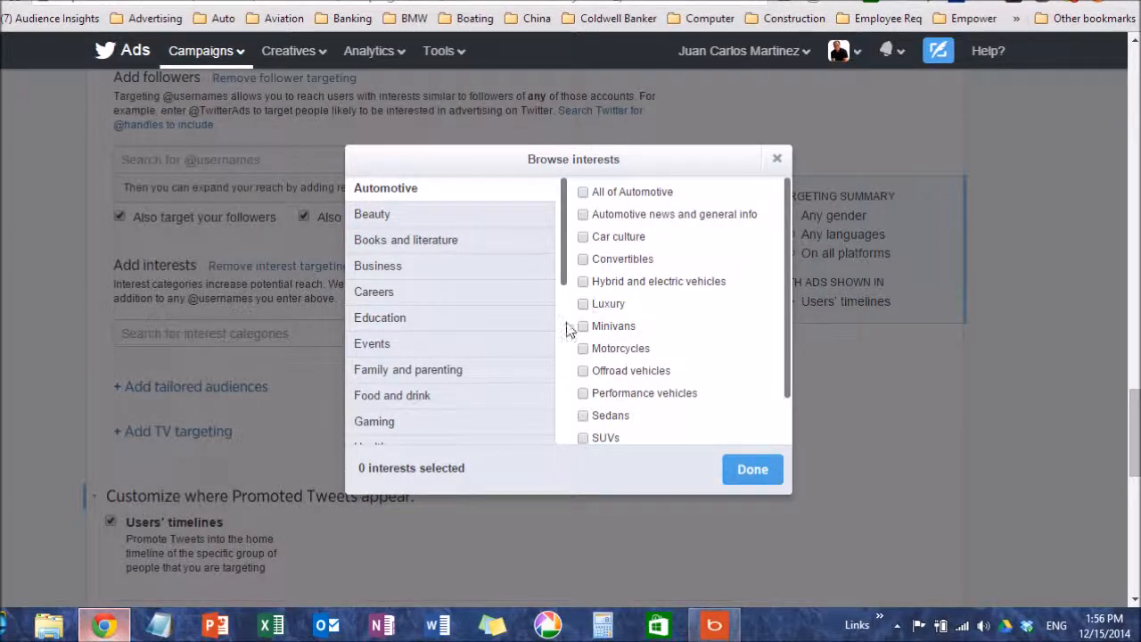
{"action": "left_click", "coordinate": [414, 244]}
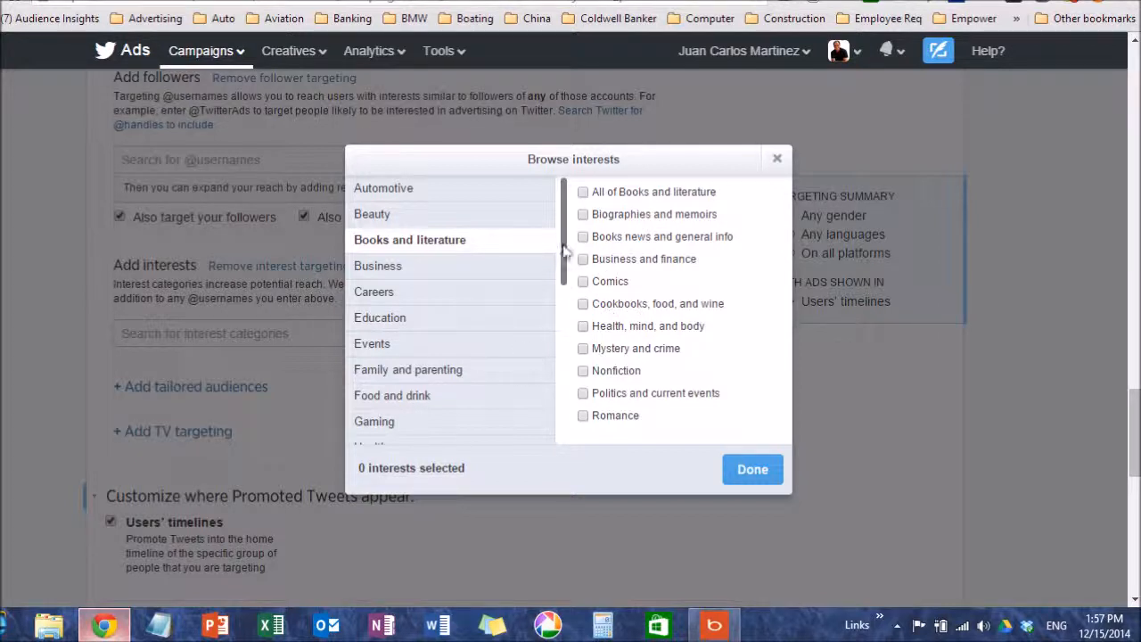
{"action": "left_click", "coordinate": [379, 353]}
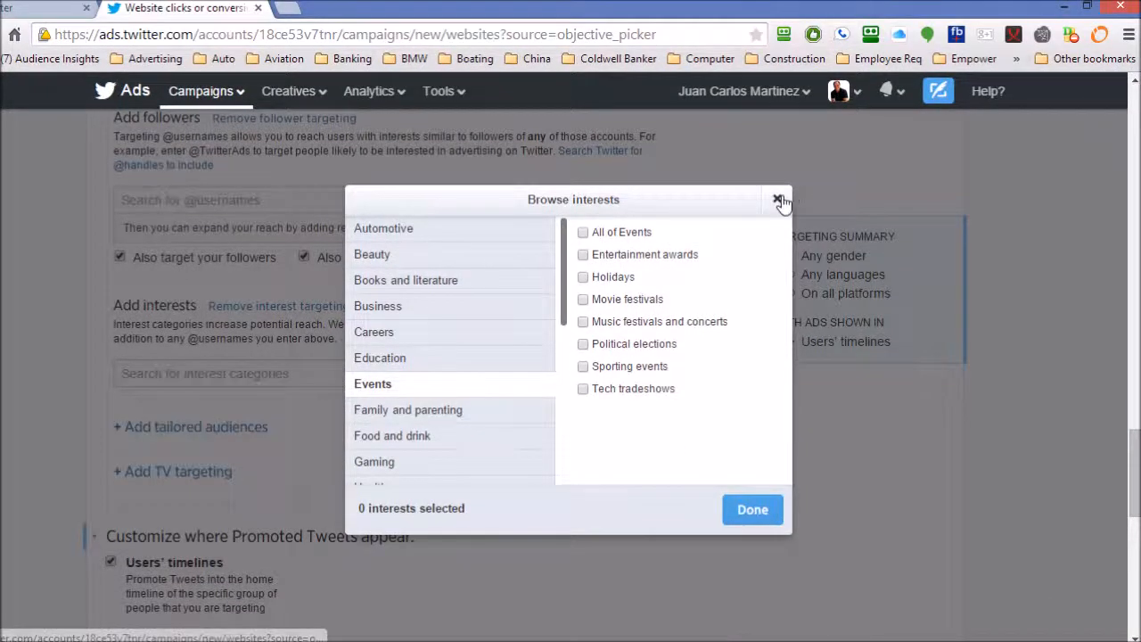
{"action": "left_click", "coordinate": [776, 158]}
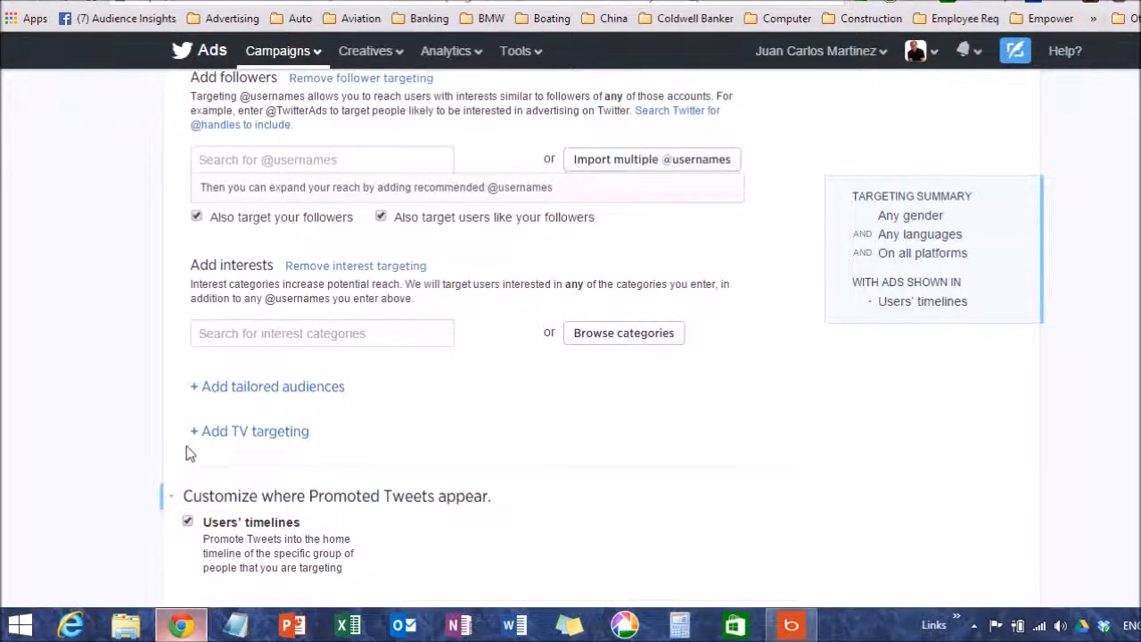
Open TV targeting and review its market, shows, networks and genres options
{"action": "left_click", "coordinate": [193, 470]}
{"action": "scroll", "coordinate": [152, 389], "scroll_direction": "down", "scroll_amount": 2}
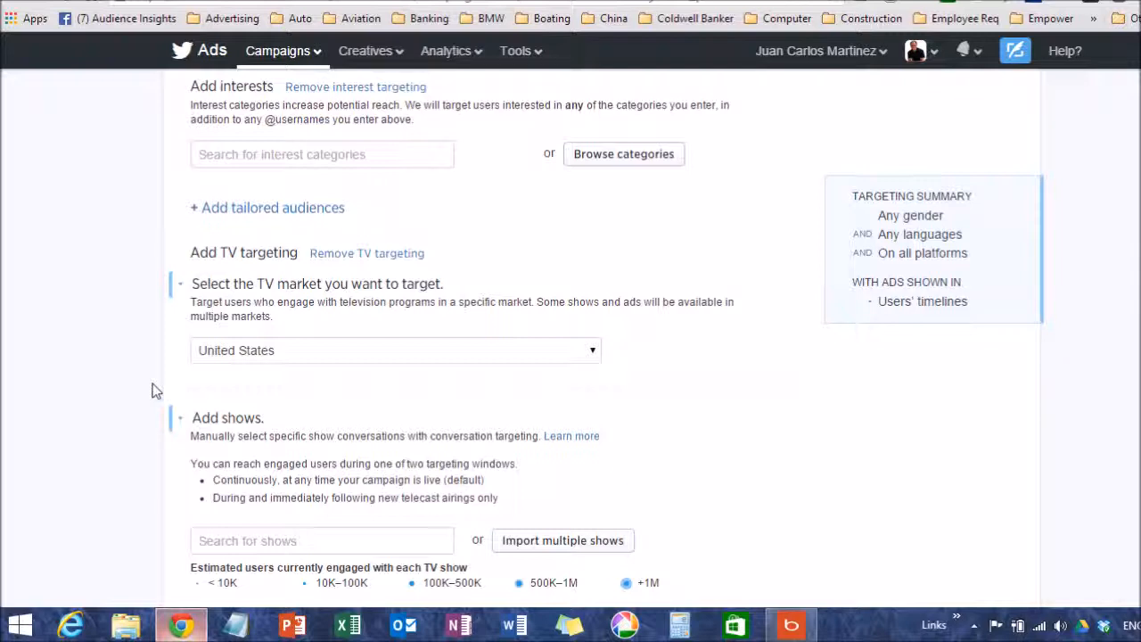
{"action": "scroll", "coordinate": [168, 392], "scroll_direction": "down", "scroll_amount": 2}
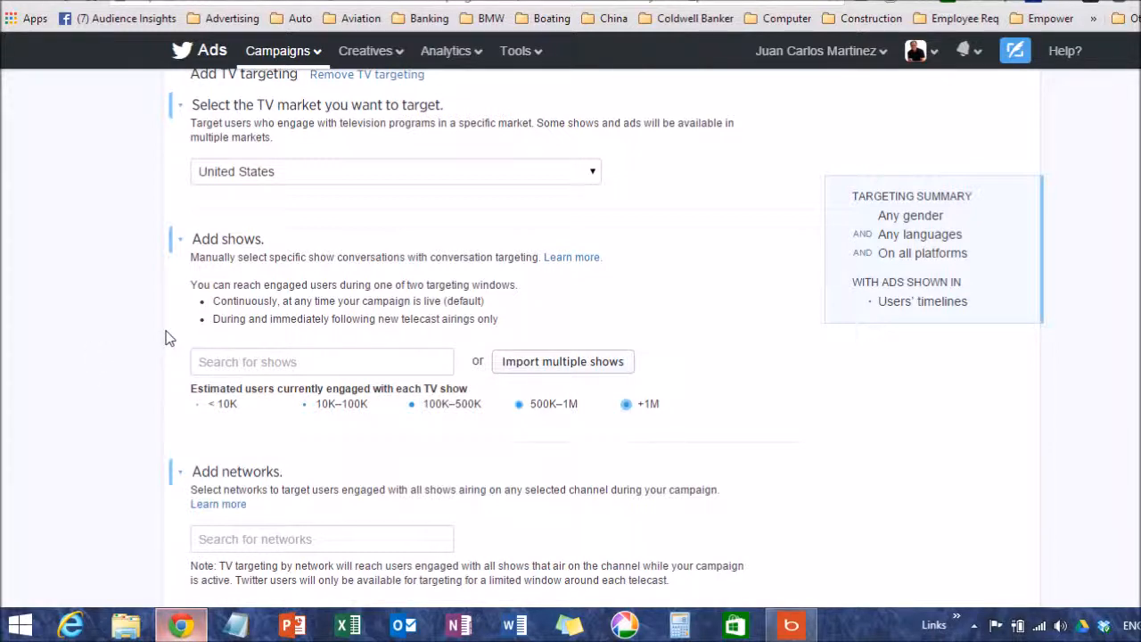
{"action": "scroll", "coordinate": [129, 337], "scroll_direction": "down", "scroll_amount": 1}
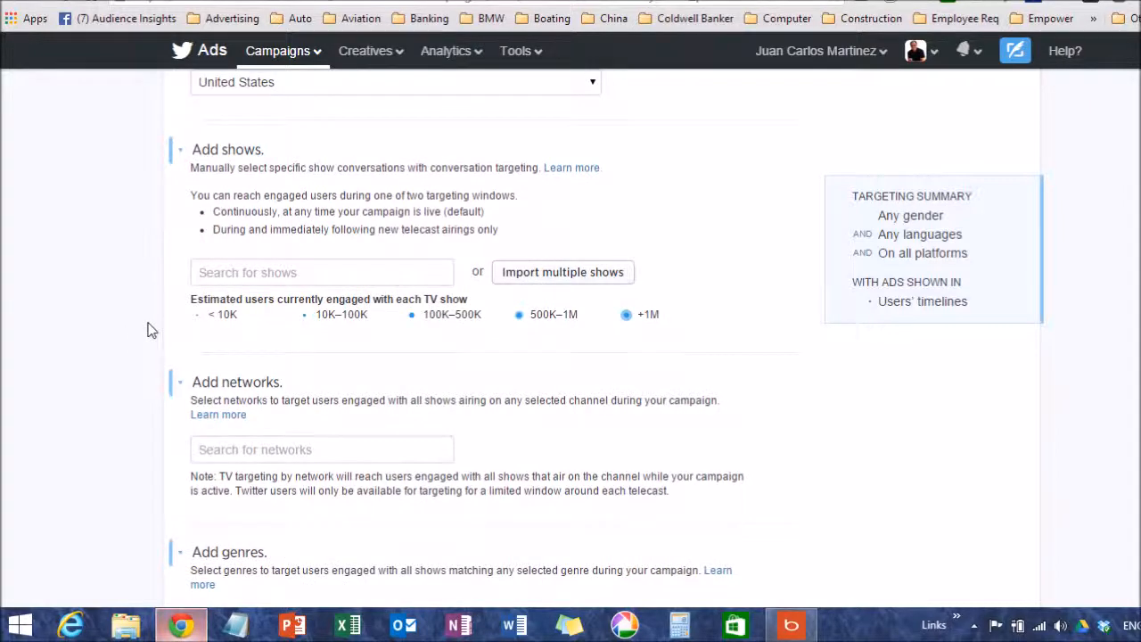
{"action": "scroll", "coordinate": [148, 334], "scroll_direction": "down", "scroll_amount": 1}
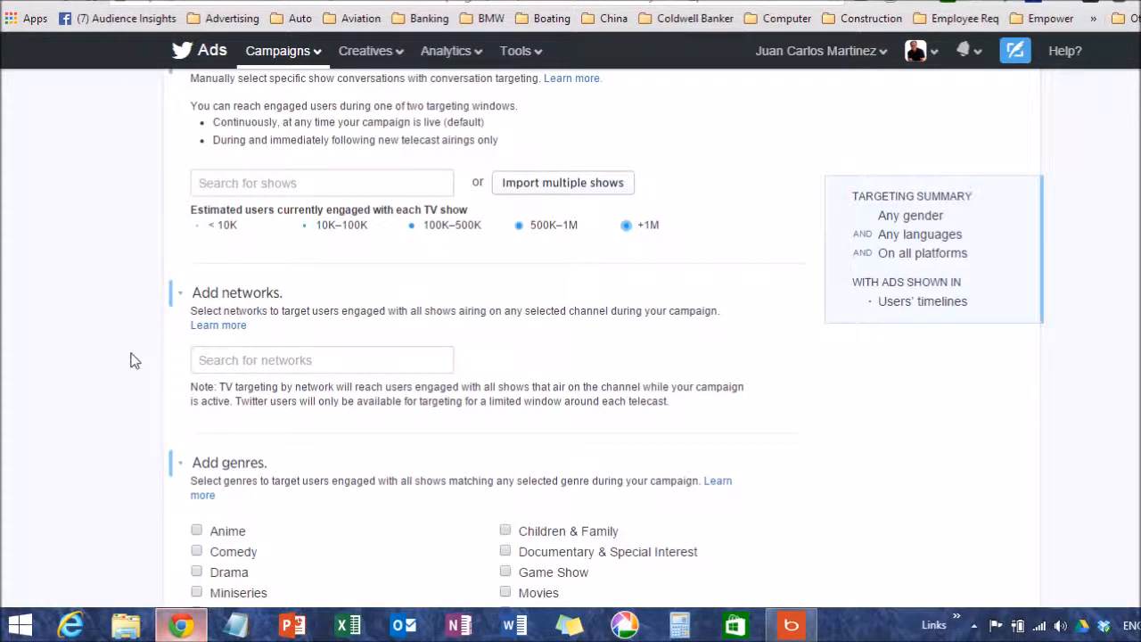
{"action": "scroll", "coordinate": [130, 360], "scroll_direction": "down", "scroll_amount": 2}
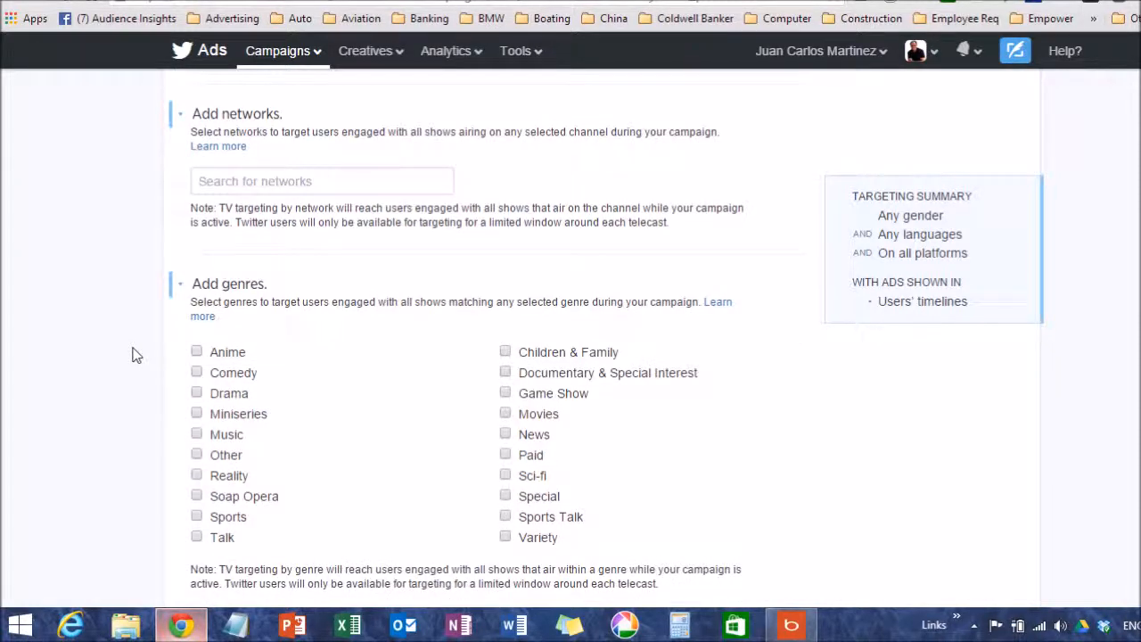
{"action": "scroll", "coordinate": [134, 353], "scroll_direction": "down", "scroll_amount": 2}
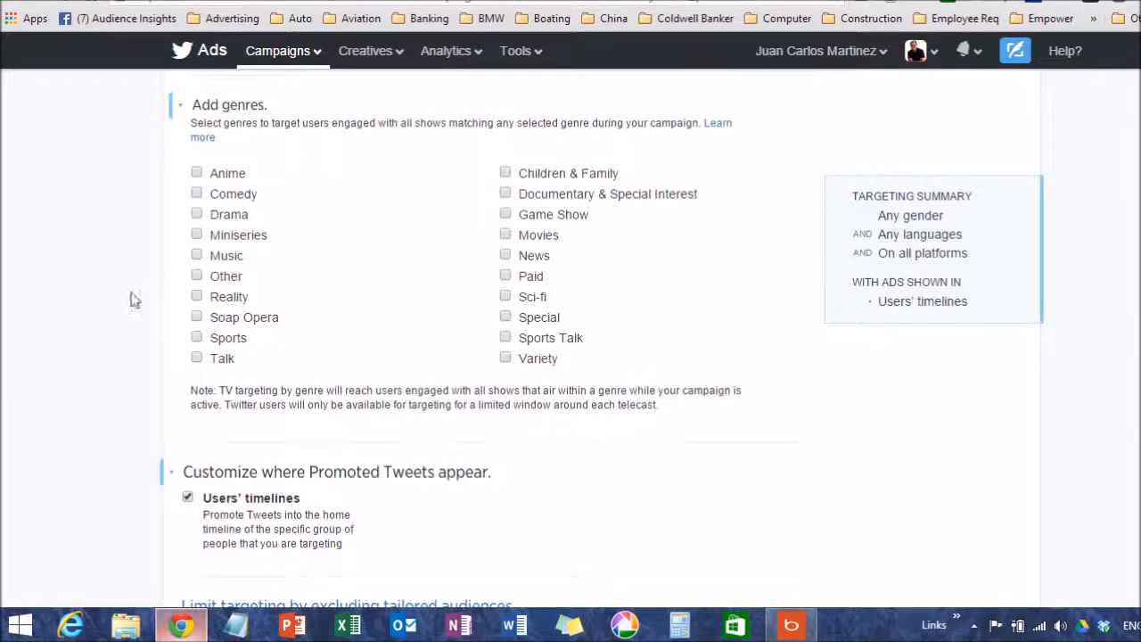
Review where Promoted Tweets appear, the tailored audience exclusion option and the Budget section's fields
{"action": "scroll", "coordinate": [134, 299], "scroll_direction": "down", "scroll_amount": 2}
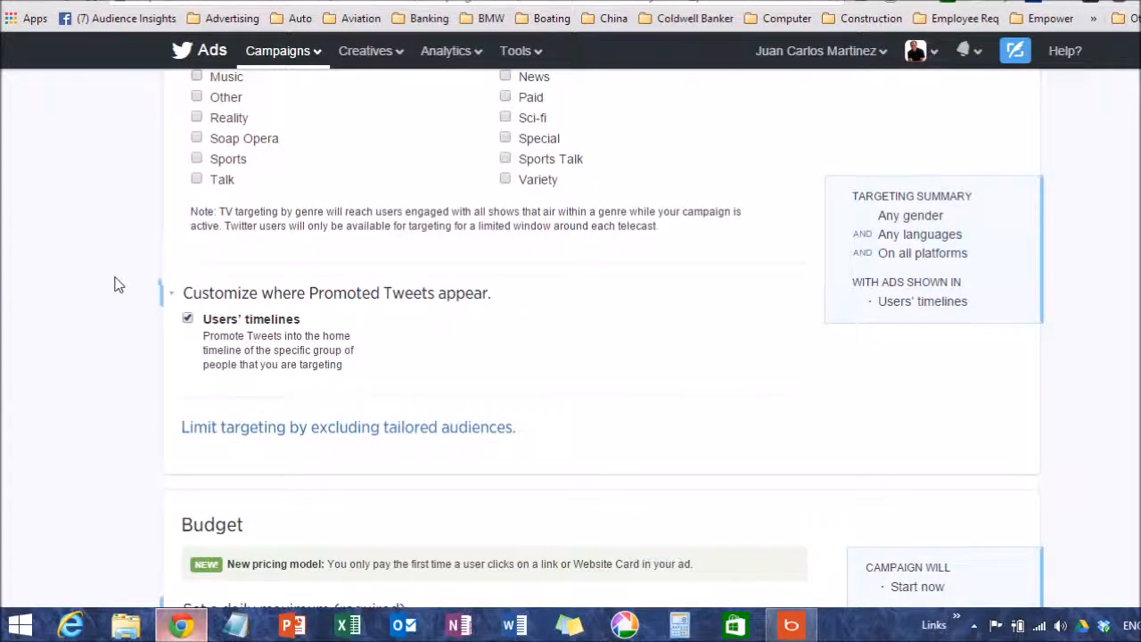
{"action": "scroll", "coordinate": [117, 284], "scroll_direction": "down", "scroll_amount": 2}
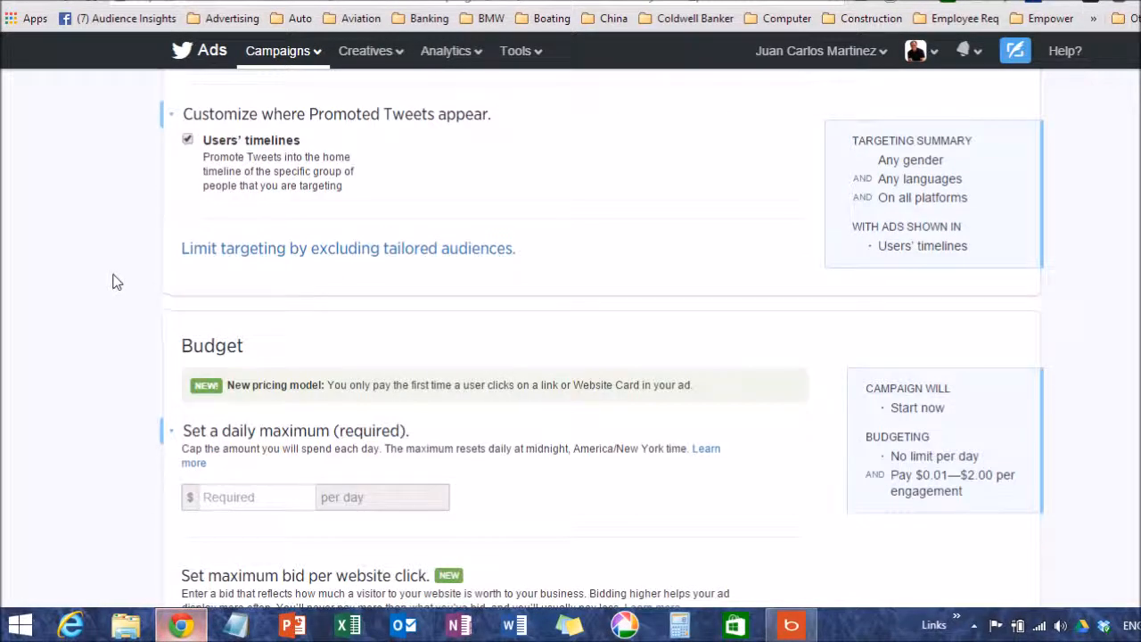
{"action": "scroll", "coordinate": [117, 281], "scroll_direction": "up", "scroll_amount": 1}
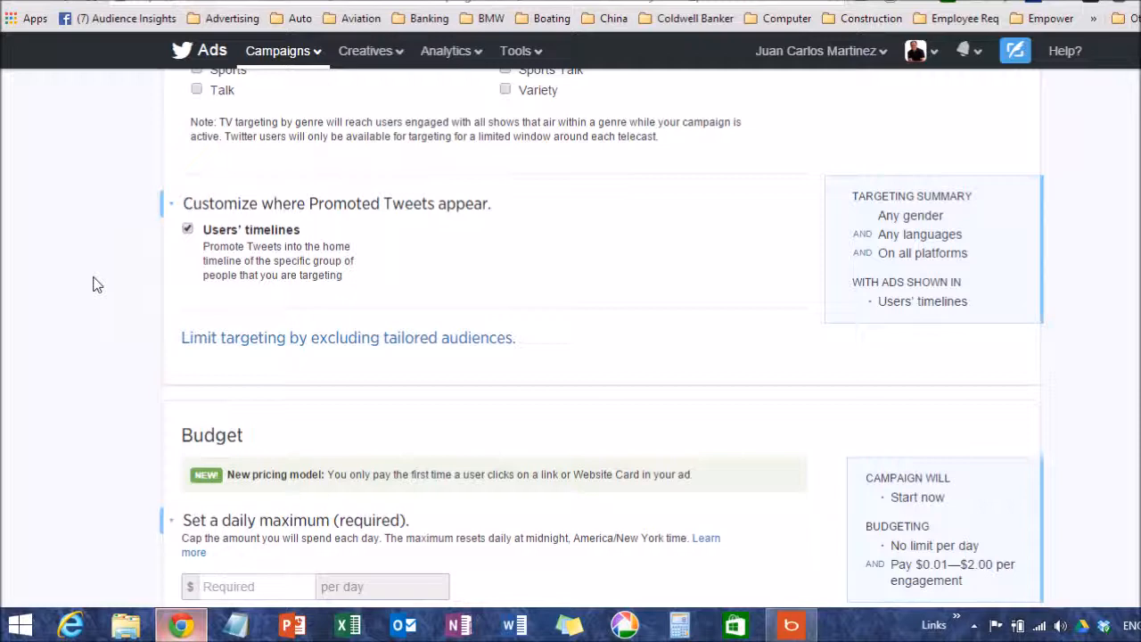
{"action": "scroll", "coordinate": [125, 287], "scroll_direction": "down", "scroll_amount": 1}
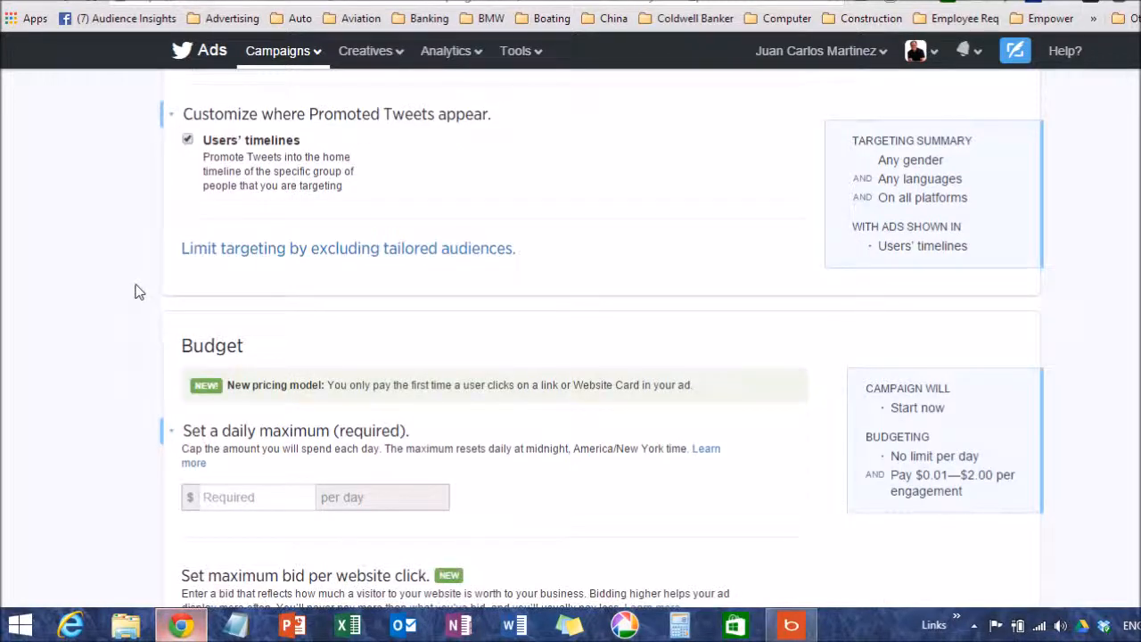
{"action": "scroll", "coordinate": [134, 291], "scroll_direction": "down", "scroll_amount": 1}
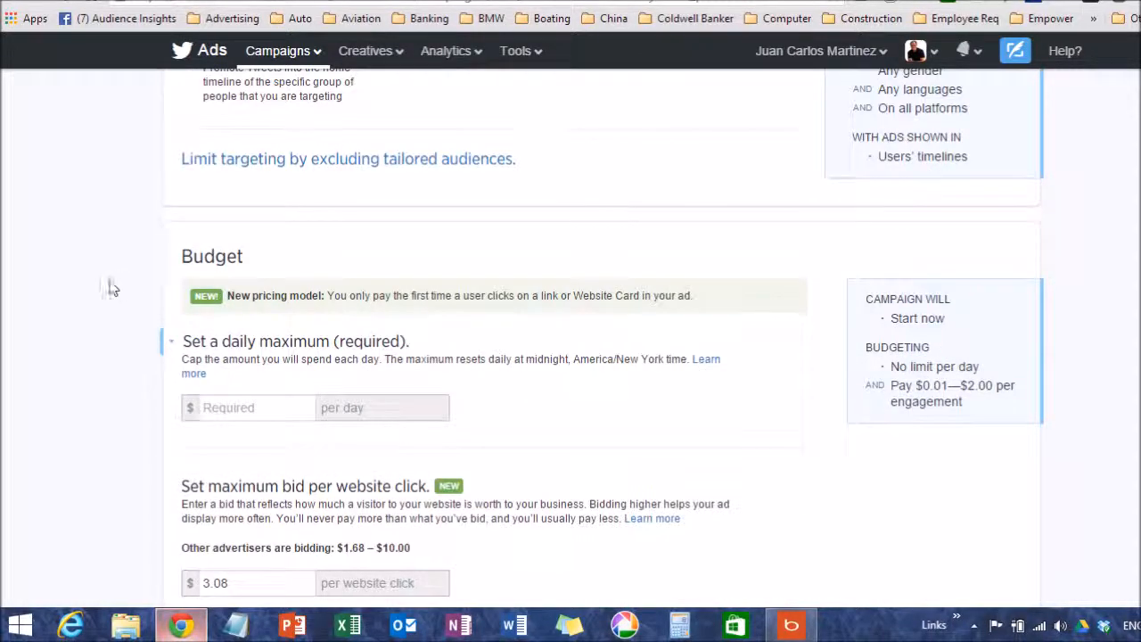
{"action": "scroll", "coordinate": [103, 281], "scroll_direction": "down", "scroll_amount": 1}
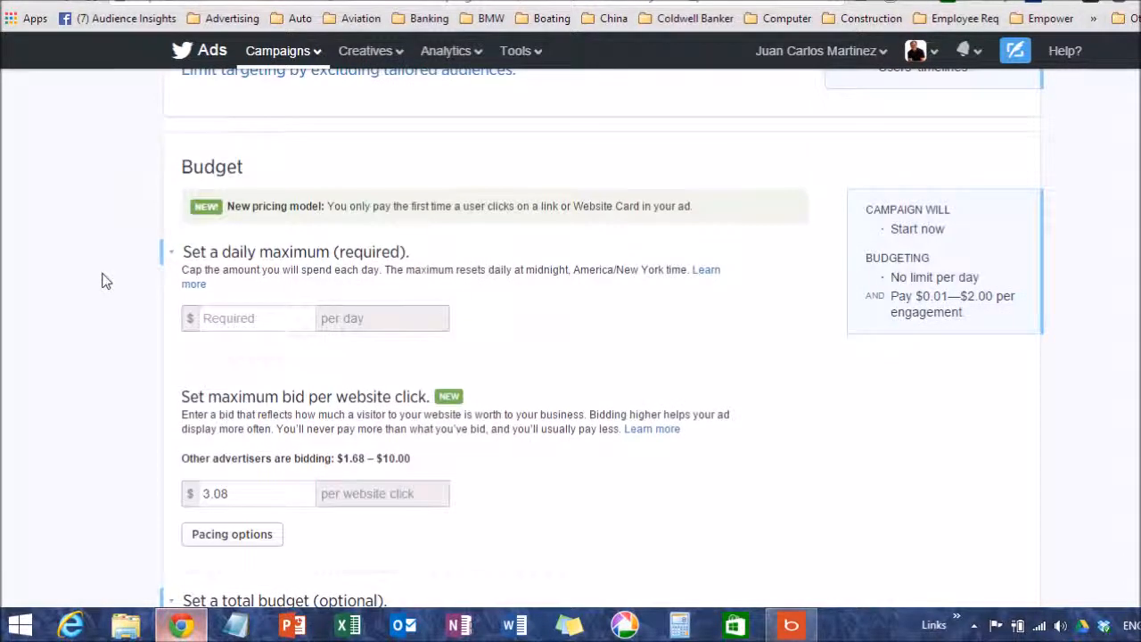
{"action": "scroll", "coordinate": [105, 280], "scroll_direction": "down", "scroll_amount": 1}
{"action": "scroll", "coordinate": [108, 282], "scroll_direction": "up", "scroll_amount": 1}
Try $100, $20 and $15 as the campaign's daily maximum and settle on $200 per day
{"action": "left_click", "coordinate": [265, 313]}
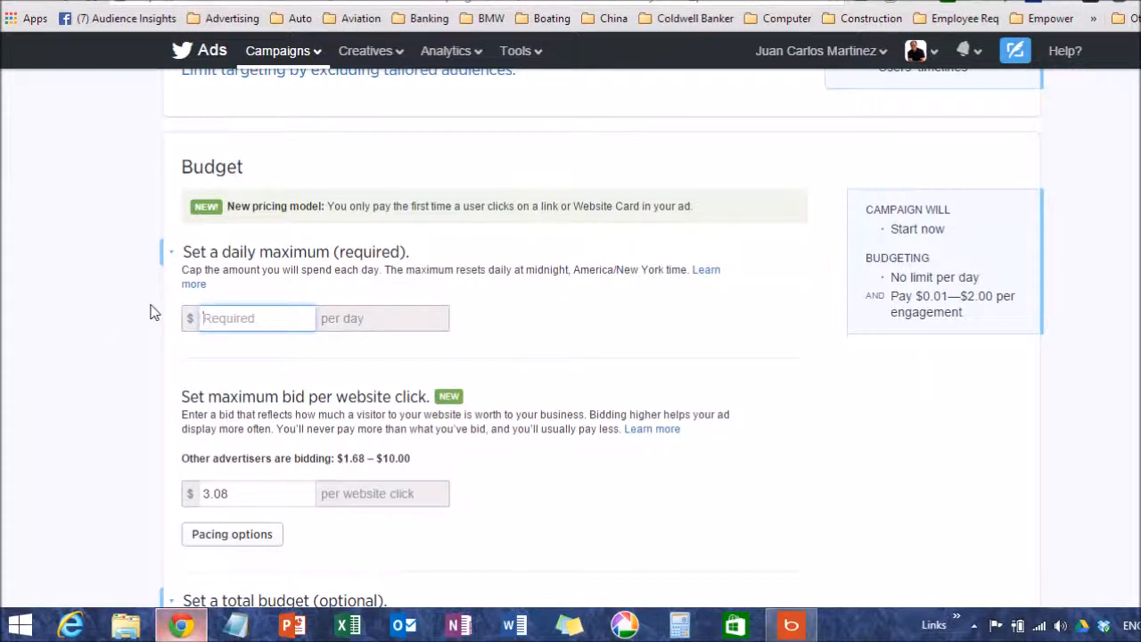
{"action": "scroll", "coordinate": [143, 291], "scroll_direction": "down", "scroll_amount": 1}
{"action": "scroll", "coordinate": [138, 287], "scroll_direction": "up", "scroll_amount": 1}
{"action": "type", "text": "100"}
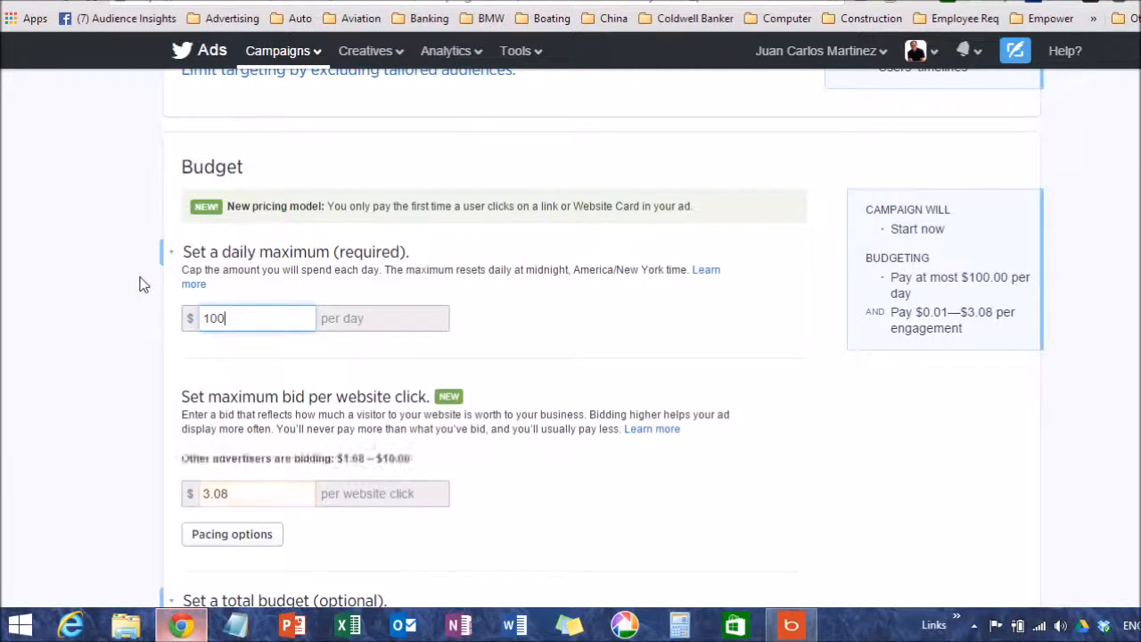
{"action": "key", "text": "BackSpace"}
{"action": "key", "text": "BackSpace"}
{"action": "key", "text": "BackSpace"}
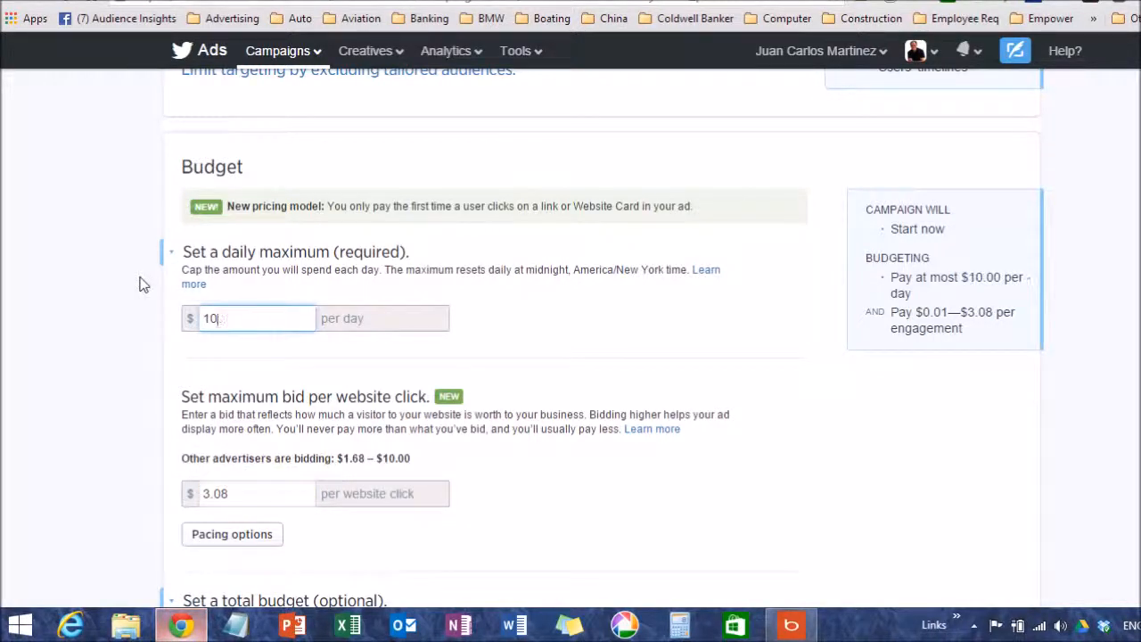
{"action": "type", "text": "20"}
{"action": "key", "text": "BackSpace"}
{"action": "key", "text": "BackSpace"}
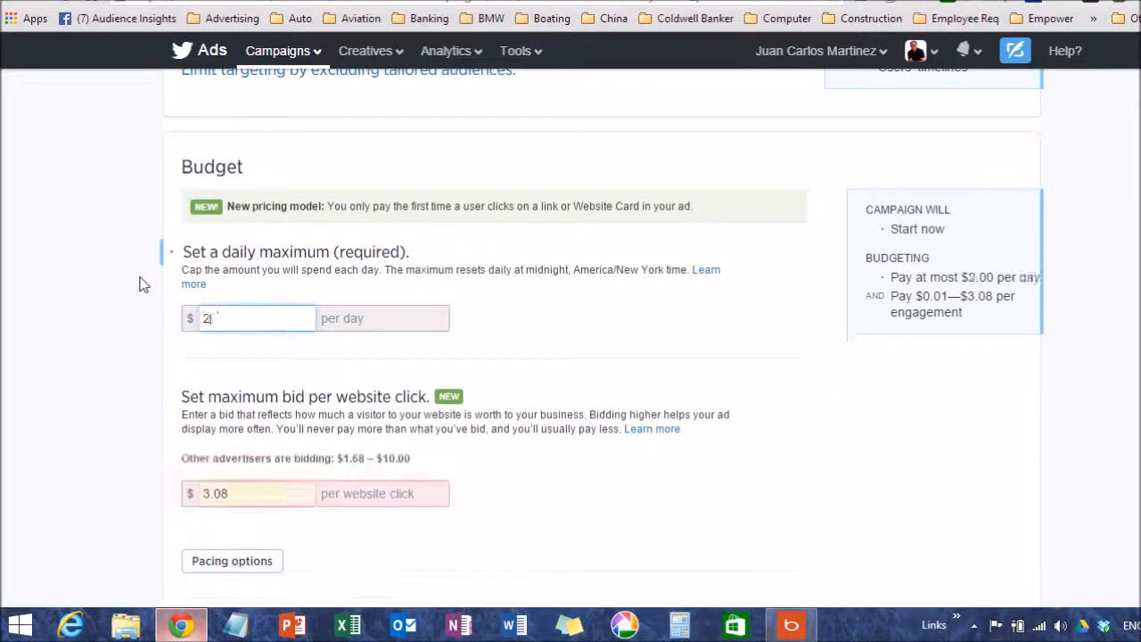
{"action": "type", "text": "15"}
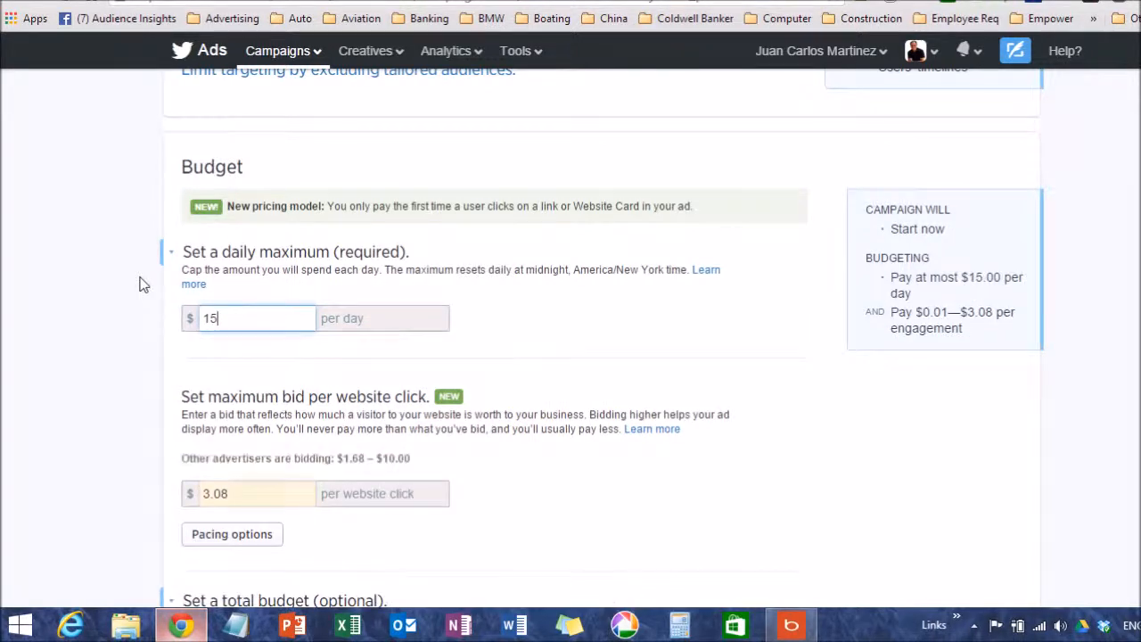
{"action": "key", "text": "BackSpace"}
{"action": "key", "text": "BackSpace"}
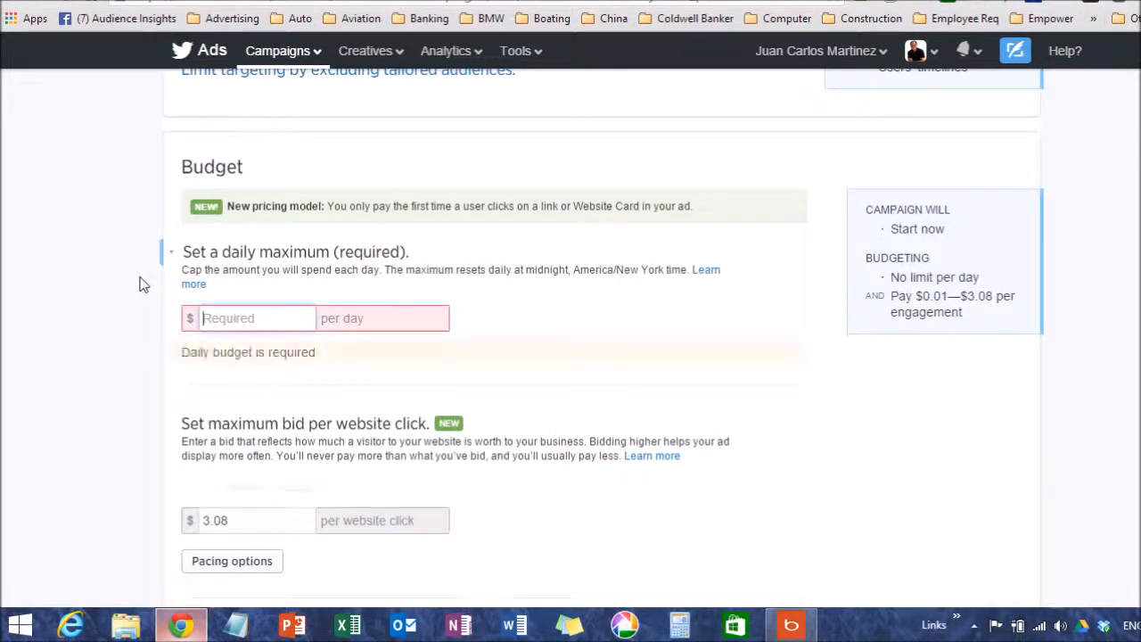
{"action": "type", "text": "200"}
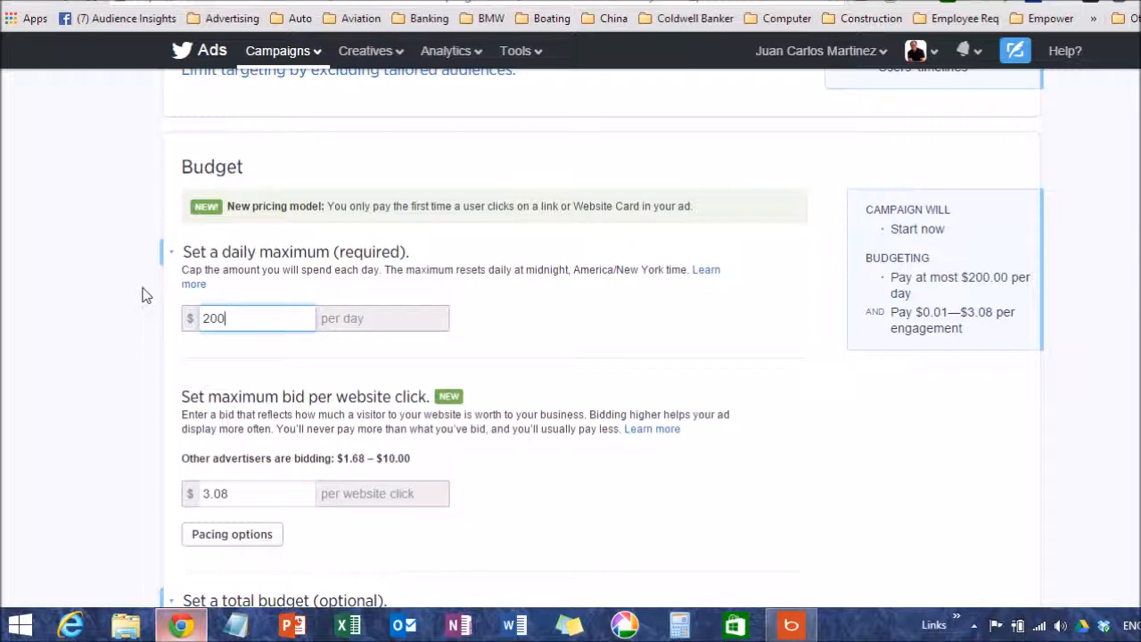
Expand the pacing options for the daily budget and set the pace to Accelerated
{"action": "scroll", "coordinate": [138, 304], "scroll_direction": "down", "scroll_amount": 1}
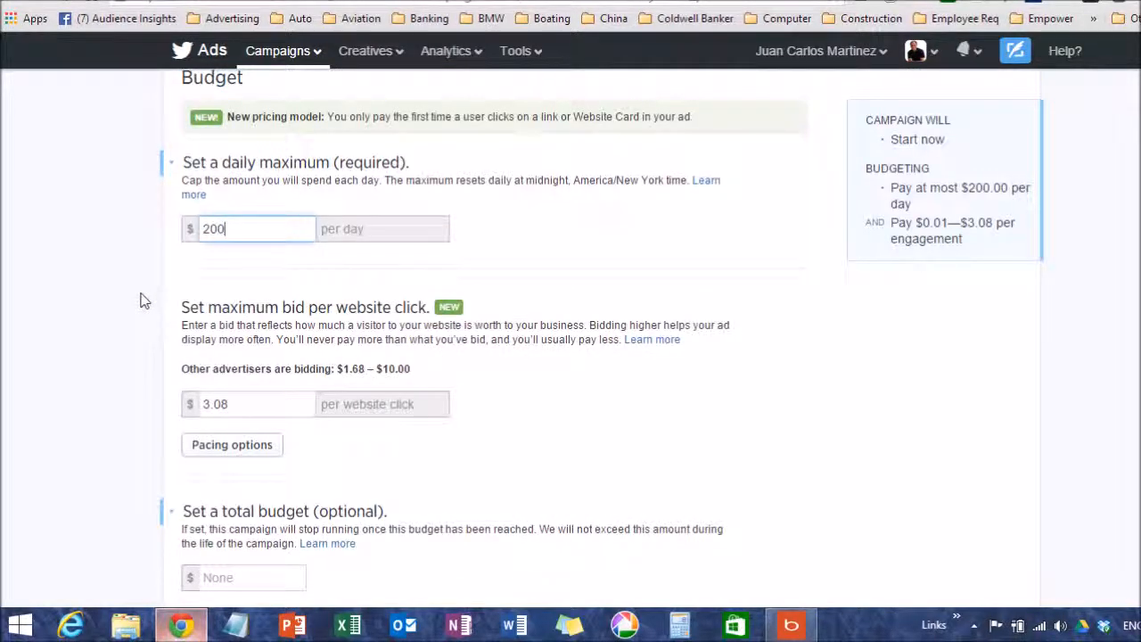
{"action": "scroll", "coordinate": [115, 299], "scroll_direction": "down", "scroll_amount": 1}
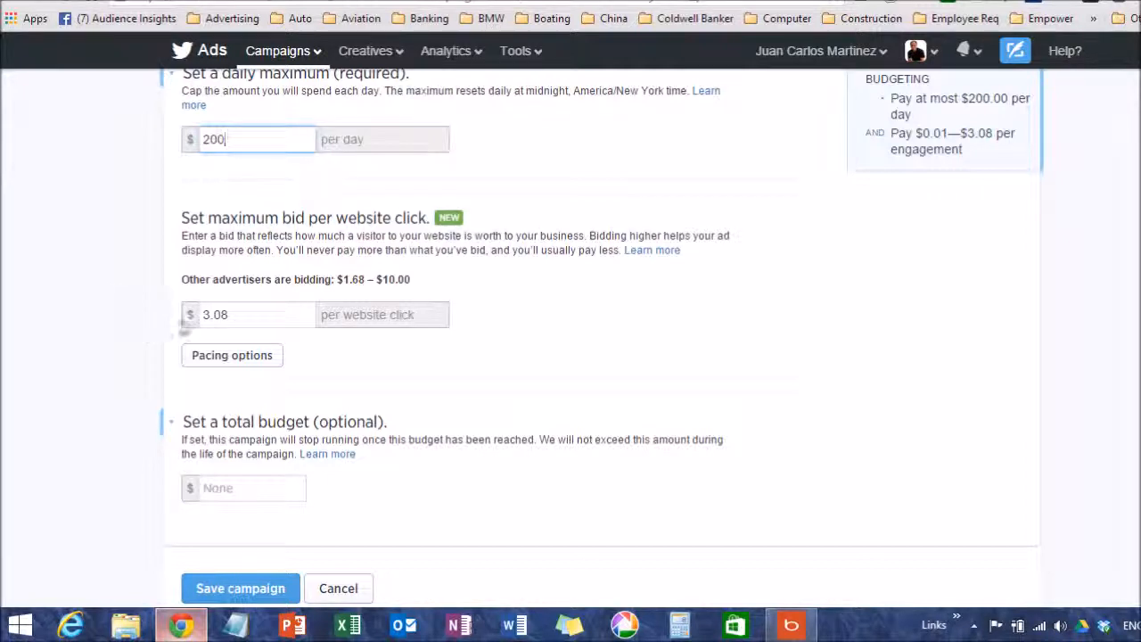
{"action": "left_click", "coordinate": [233, 358]}
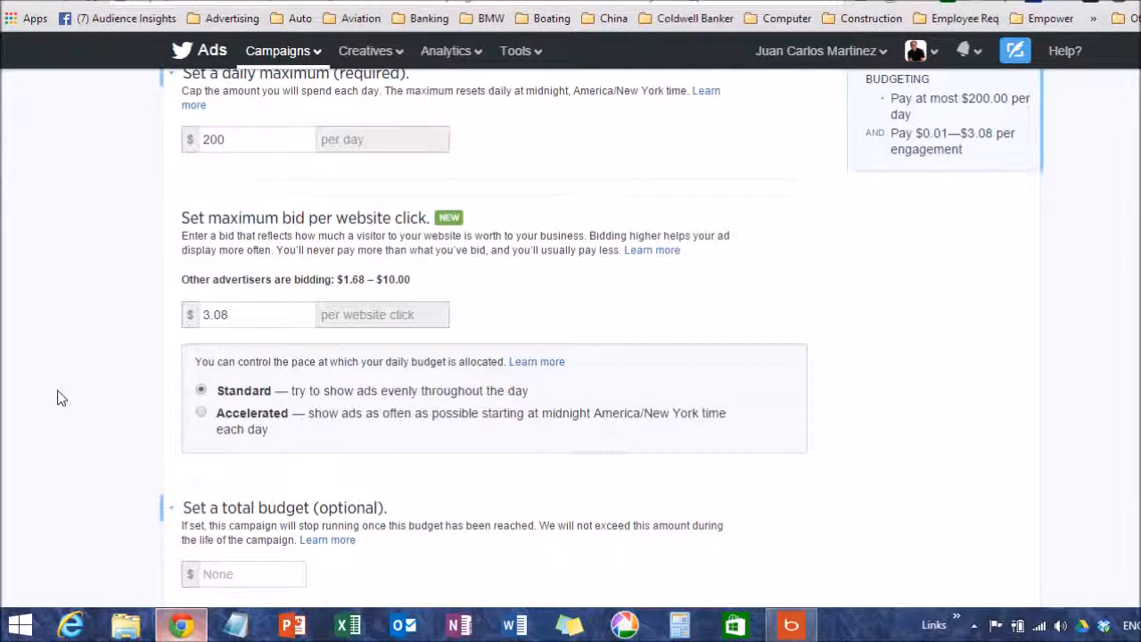
{"action": "left_click_drag", "start_coordinate": [202, 414], "coordinate": [204, 412]}
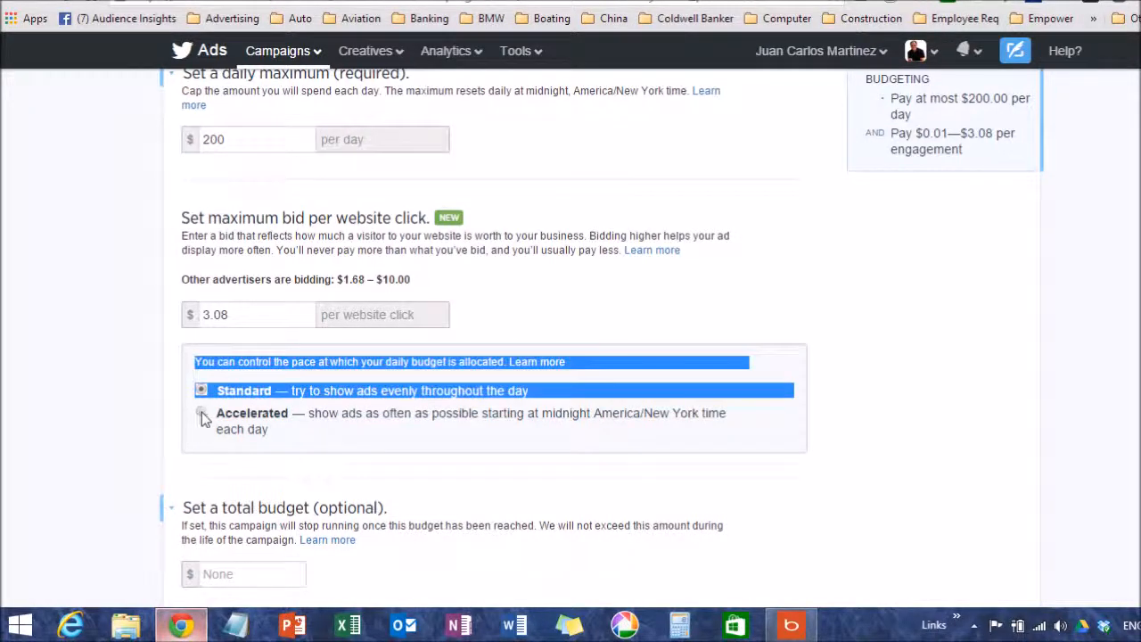
{"action": "left_click", "coordinate": [202, 413]}
{"action": "left_click", "coordinate": [150, 413]}
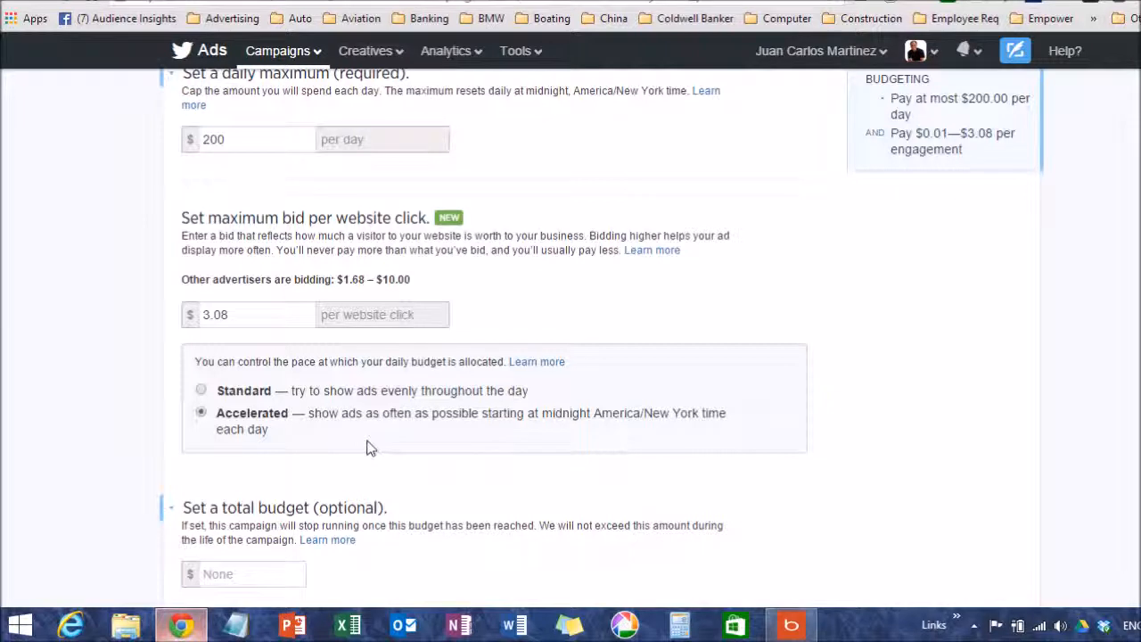
Review the maximum bid per website click and total budget, and look back over the budget and targeting sections
{"action": "left_click", "coordinate": [260, 314]}
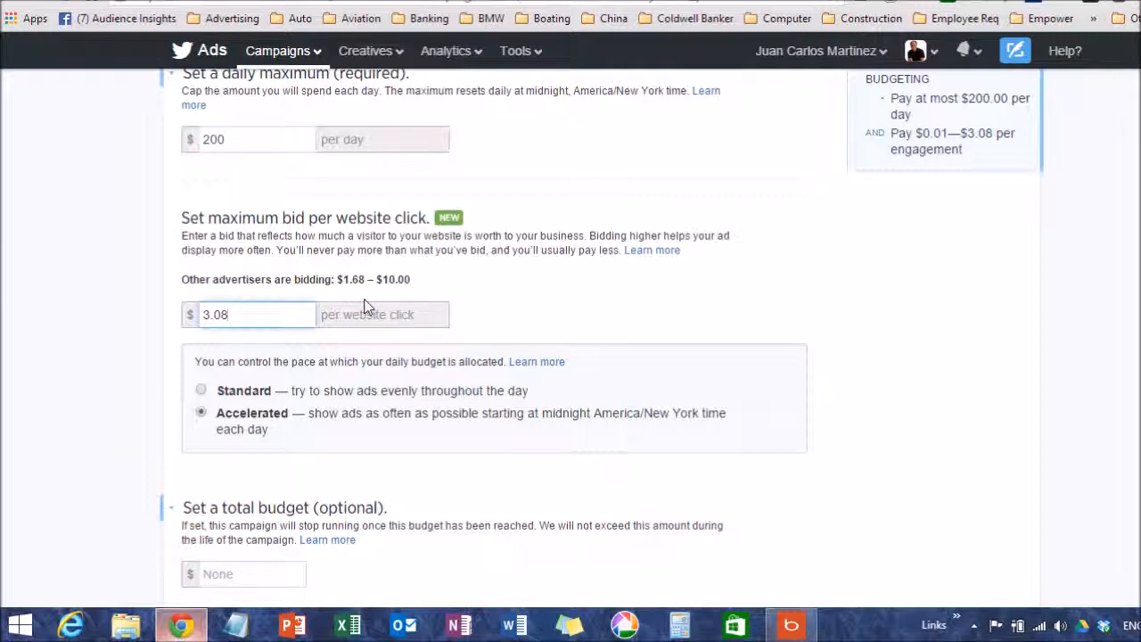
{"action": "scroll", "coordinate": [369, 303], "scroll_direction": "up", "scroll_amount": 1}
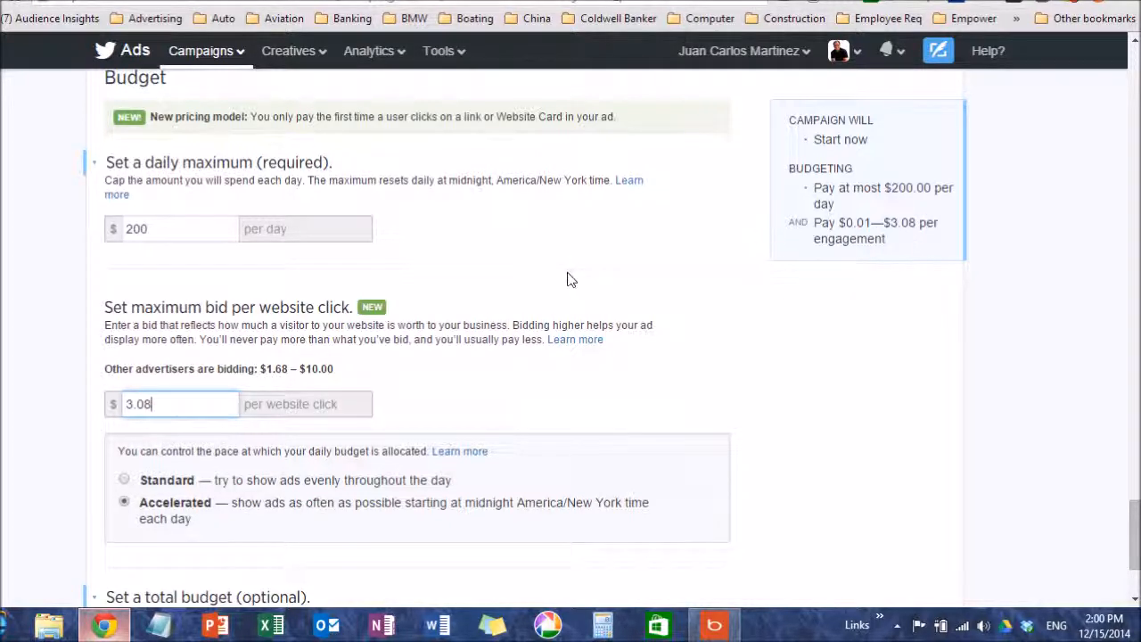
{"action": "scroll", "coordinate": [458, 306], "scroll_direction": "down", "scroll_amount": 1}
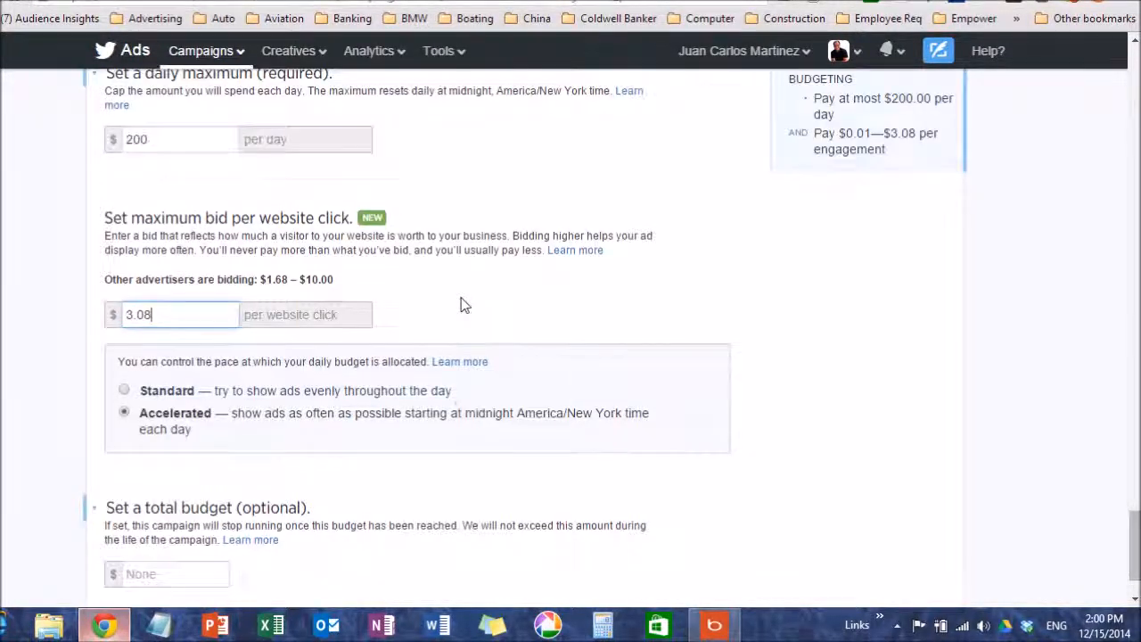
{"action": "scroll", "coordinate": [461, 300], "scroll_direction": "down", "scroll_amount": 1}
{"action": "scroll", "coordinate": [463, 297], "scroll_direction": "up", "scroll_amount": 2}
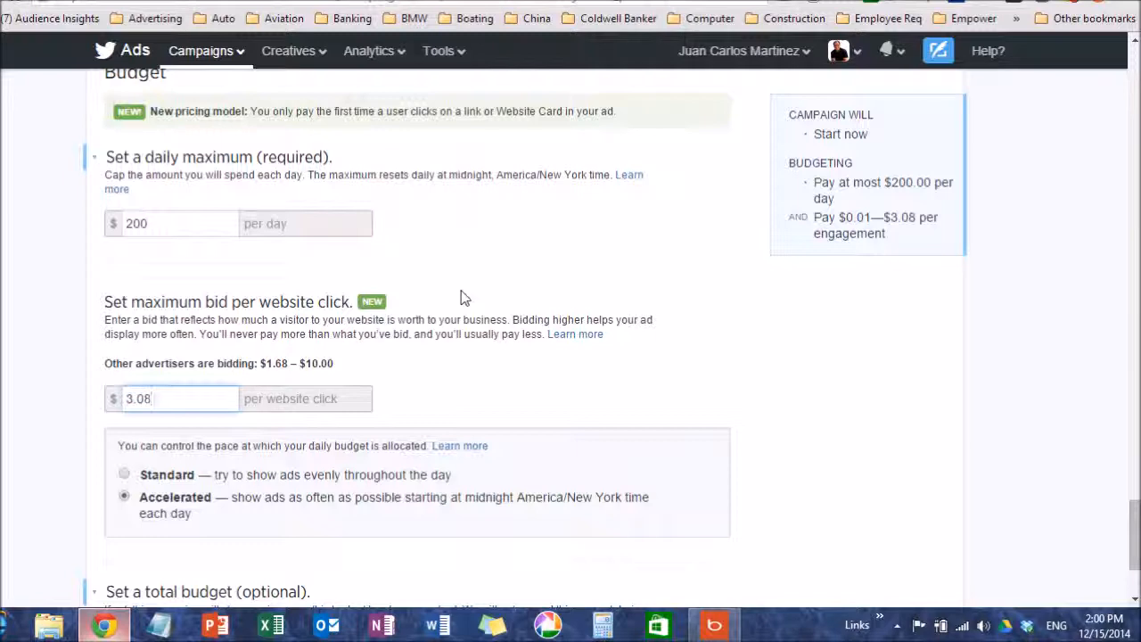
{"action": "scroll", "coordinate": [470, 316], "scroll_direction": "up", "scroll_amount": 1}
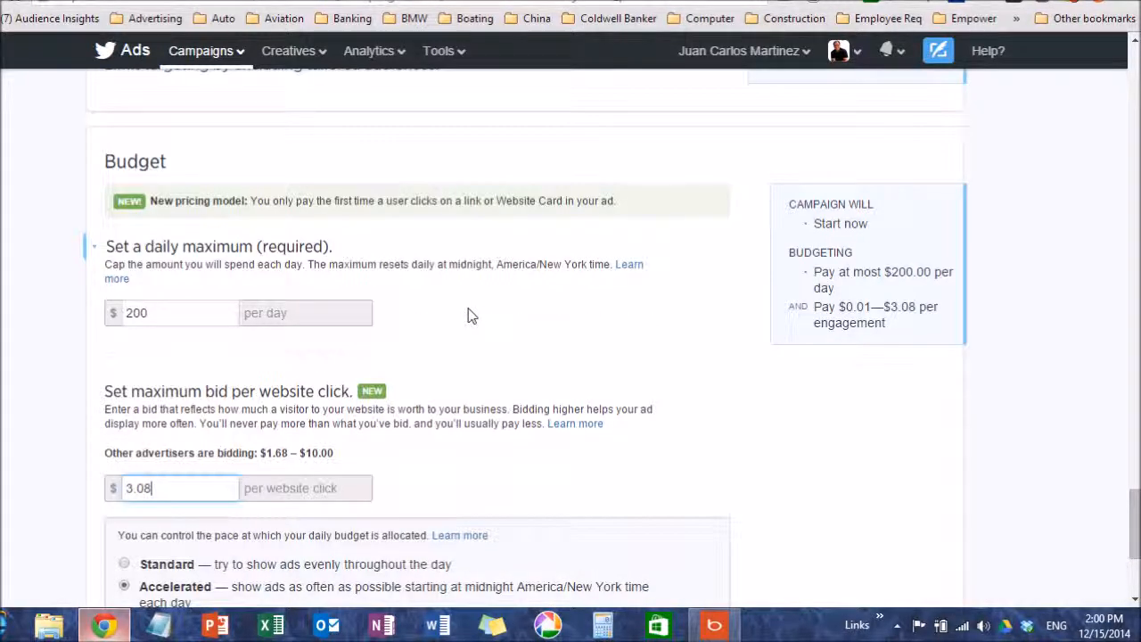
{"action": "scroll", "coordinate": [468, 314], "scroll_direction": "up", "scroll_amount": 5}
{"action": "scroll", "coordinate": [464, 309], "scroll_direction": "up", "scroll_amount": 10}
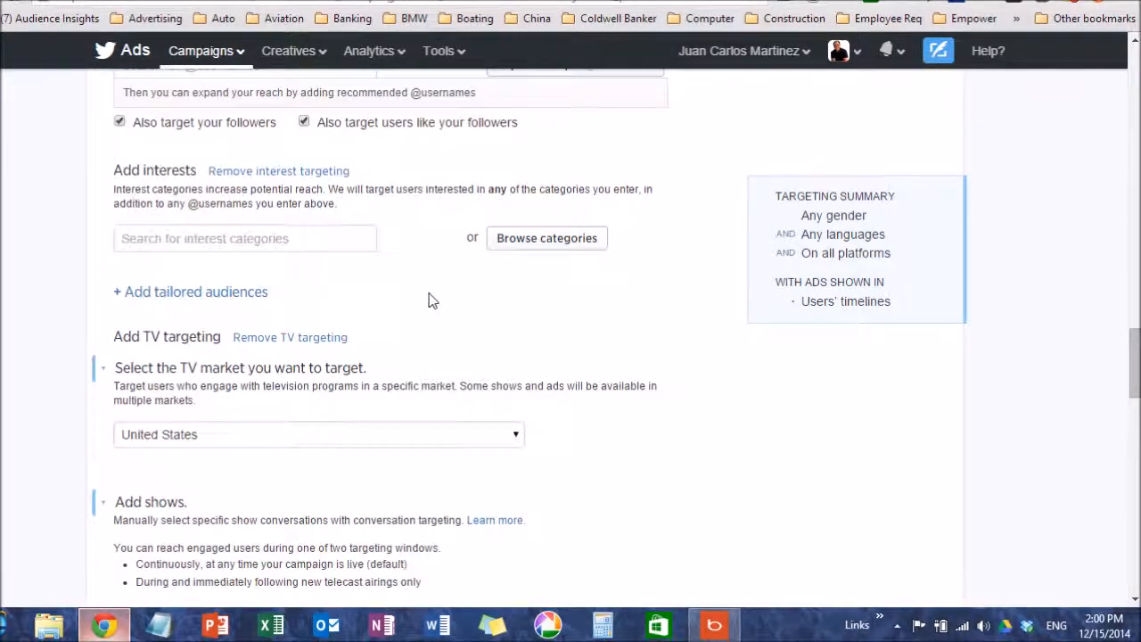
Review the interest, TV network and genre targeting, and activate the optional total budget entry for the campaign
{"action": "scroll", "coordinate": [427, 299], "scroll_direction": "up", "scroll_amount": 2}
{"action": "scroll", "coordinate": [419, 294], "scroll_direction": "down", "scroll_amount": 9}
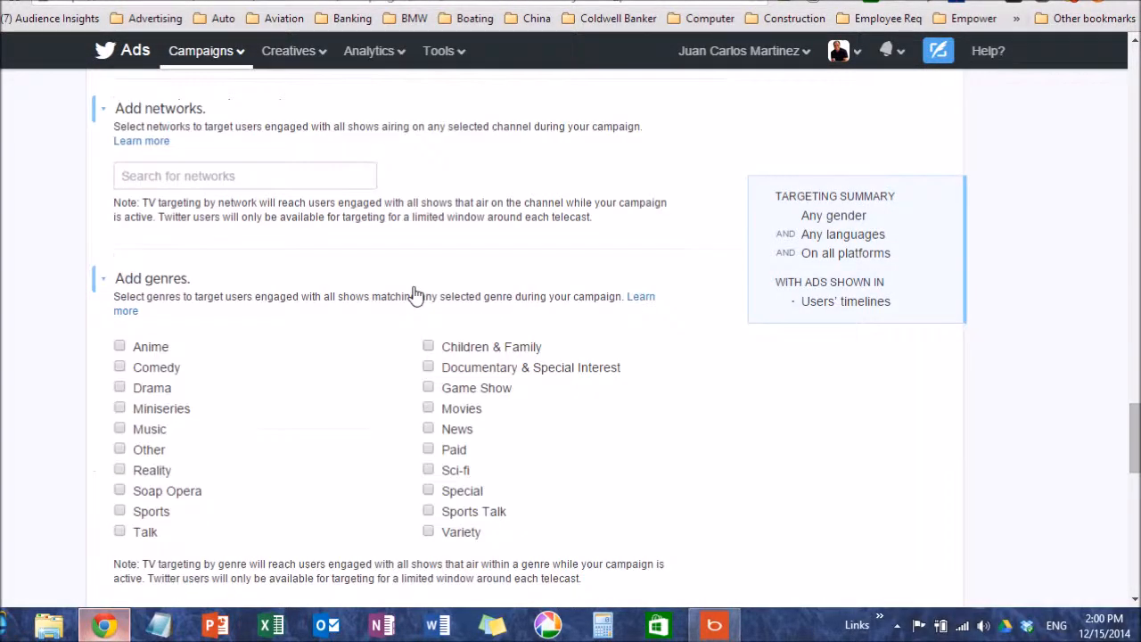
{"action": "scroll", "coordinate": [412, 292], "scroll_direction": "down", "scroll_amount": 12}
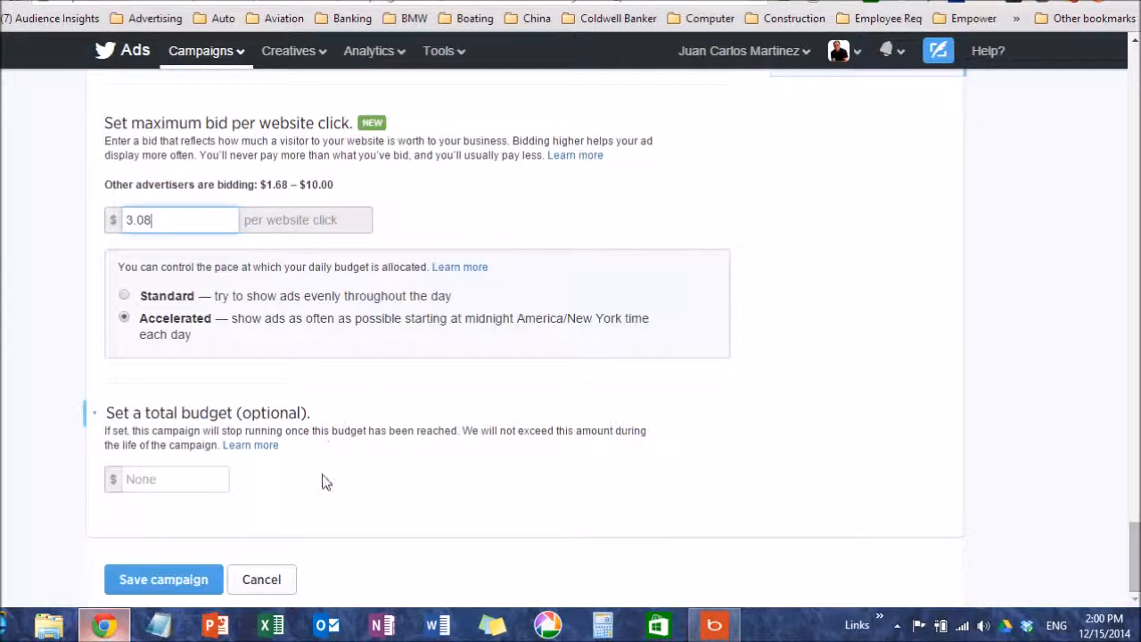
{"action": "left_click", "coordinate": [194, 478]}
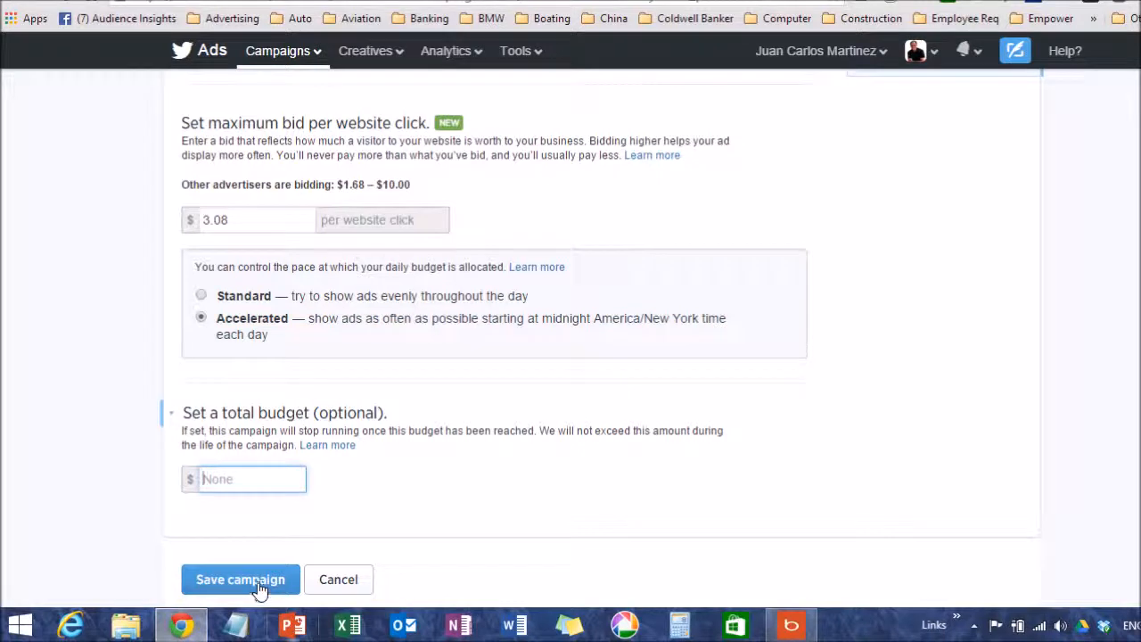
Look back over the campaign's daily maximum, TV targeting, follower, interest, gender and location settings
{"action": "scroll", "coordinate": [473, 522], "scroll_direction": "up", "scroll_amount": 3}
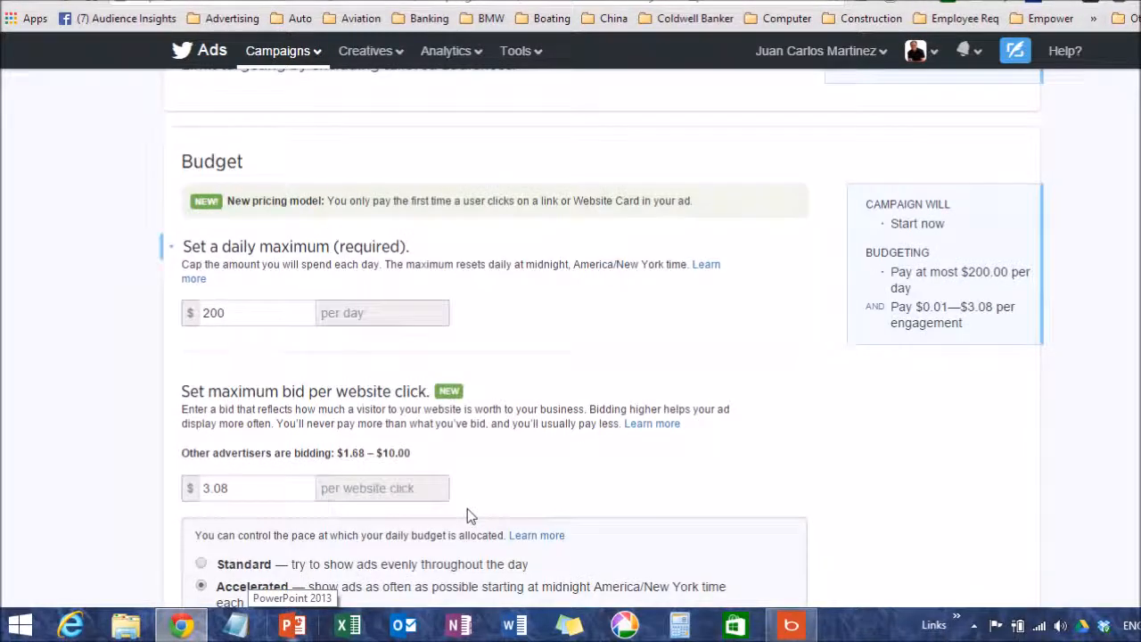
{"action": "scroll", "coordinate": [467, 508], "scroll_direction": "up", "scroll_amount": 11}
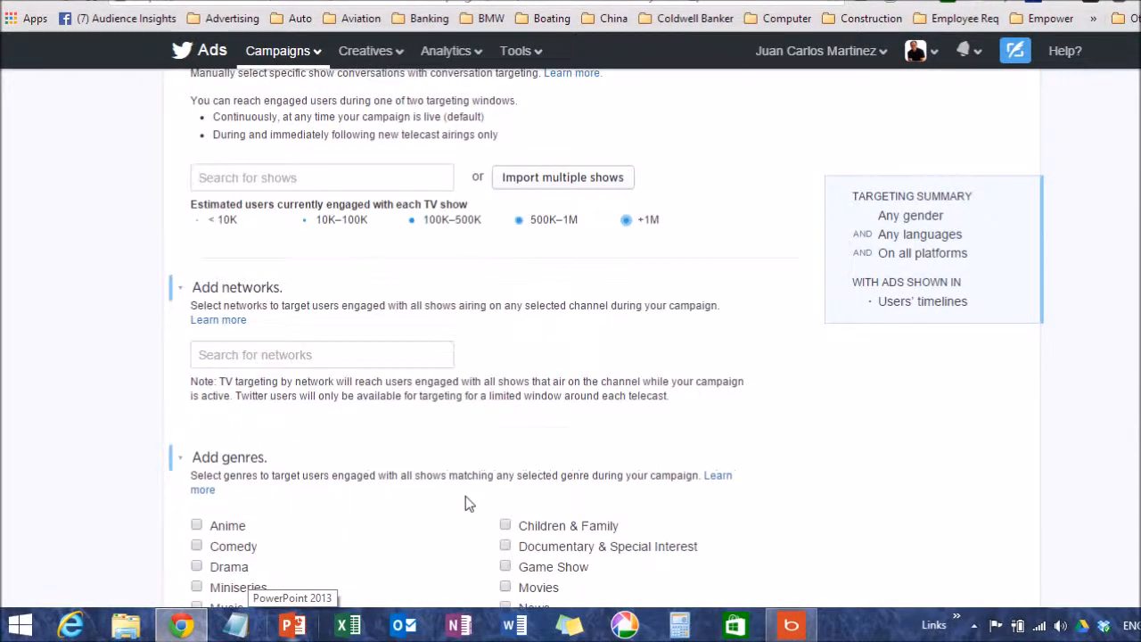
{"action": "scroll", "coordinate": [465, 504], "scroll_direction": "up", "scroll_amount": 3}
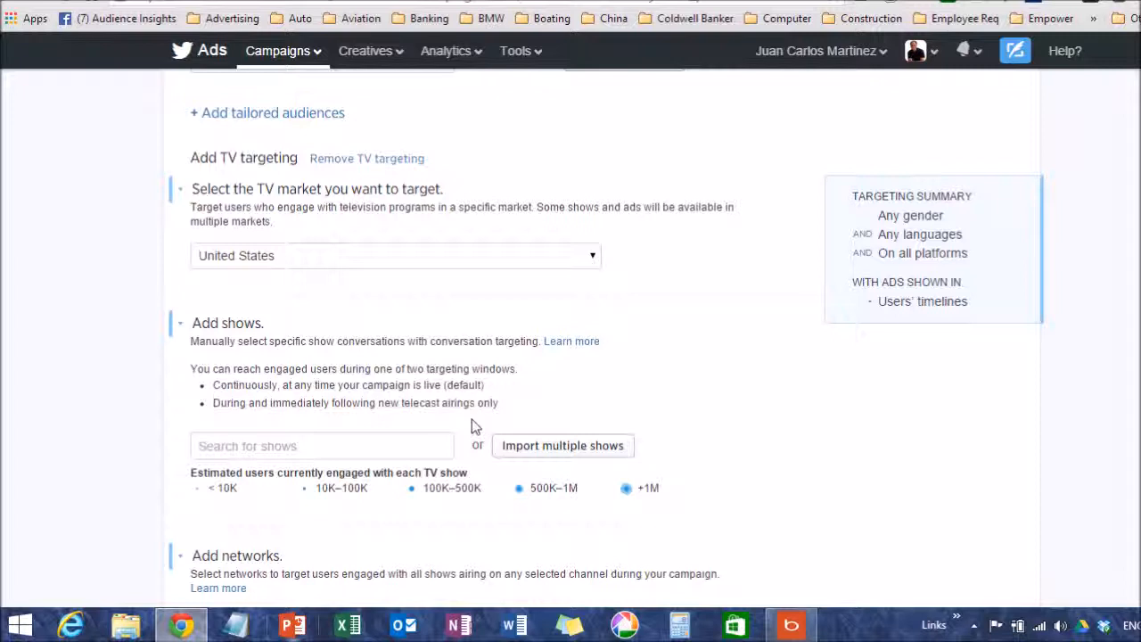
{"action": "scroll", "coordinate": [469, 392], "scroll_direction": "up", "scroll_amount": 4}
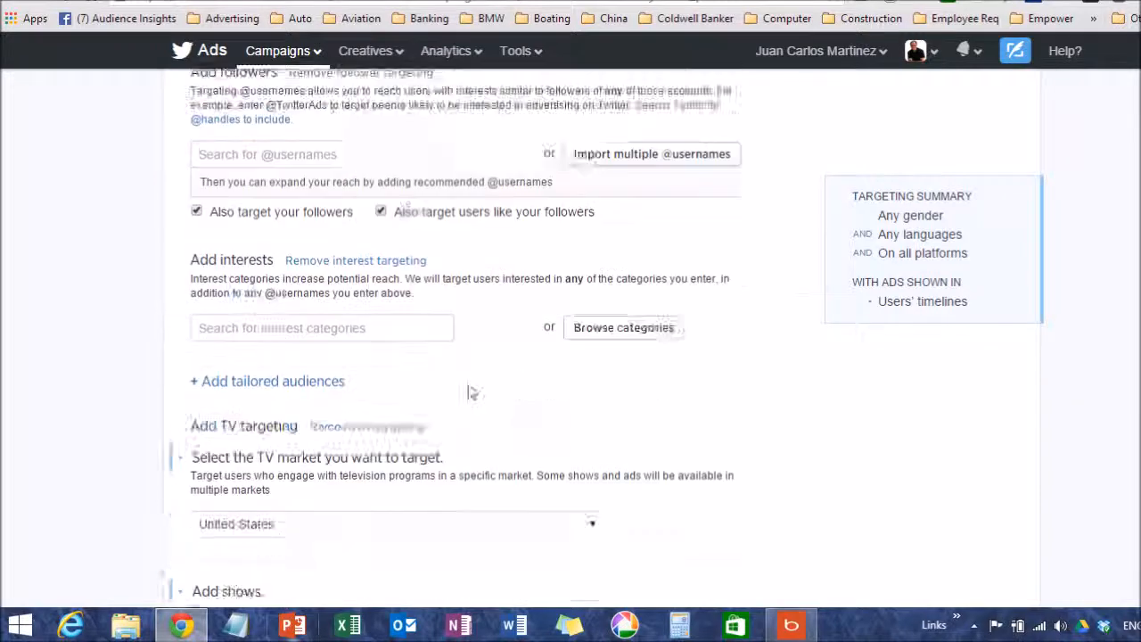
{"action": "scroll", "coordinate": [470, 382], "scroll_direction": "up", "scroll_amount": 11}
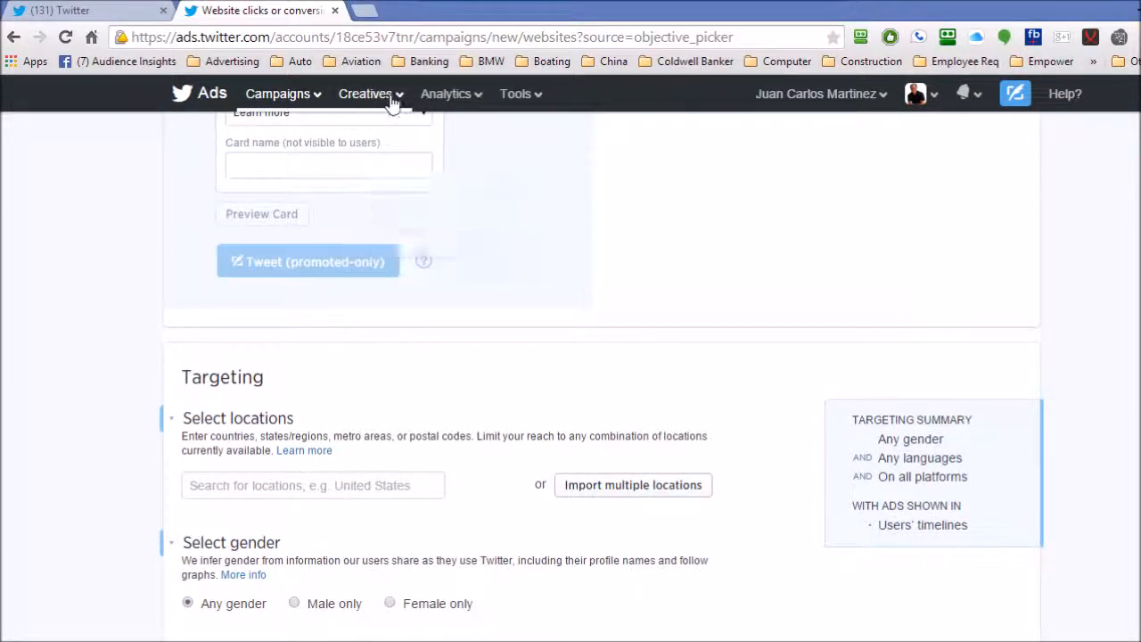
Look over the Creatives and Analytics options and open Conversion tracking, leaving the campaign without saving its changes
{"action": "left_click", "coordinate": [385, 97]}
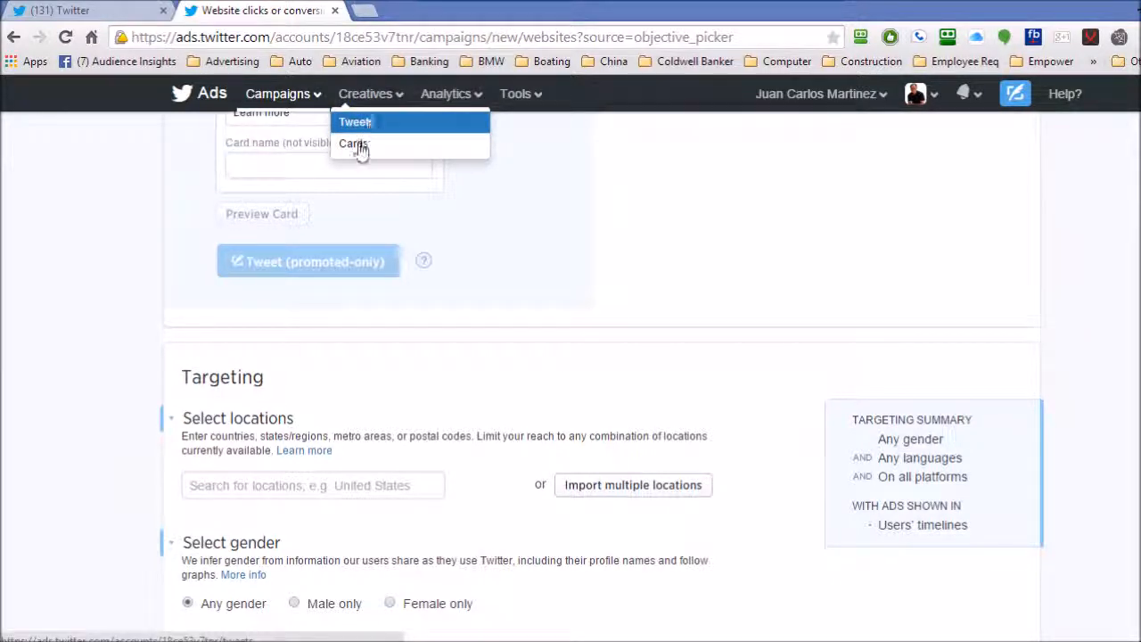
{"action": "left_click", "coordinate": [456, 94]}
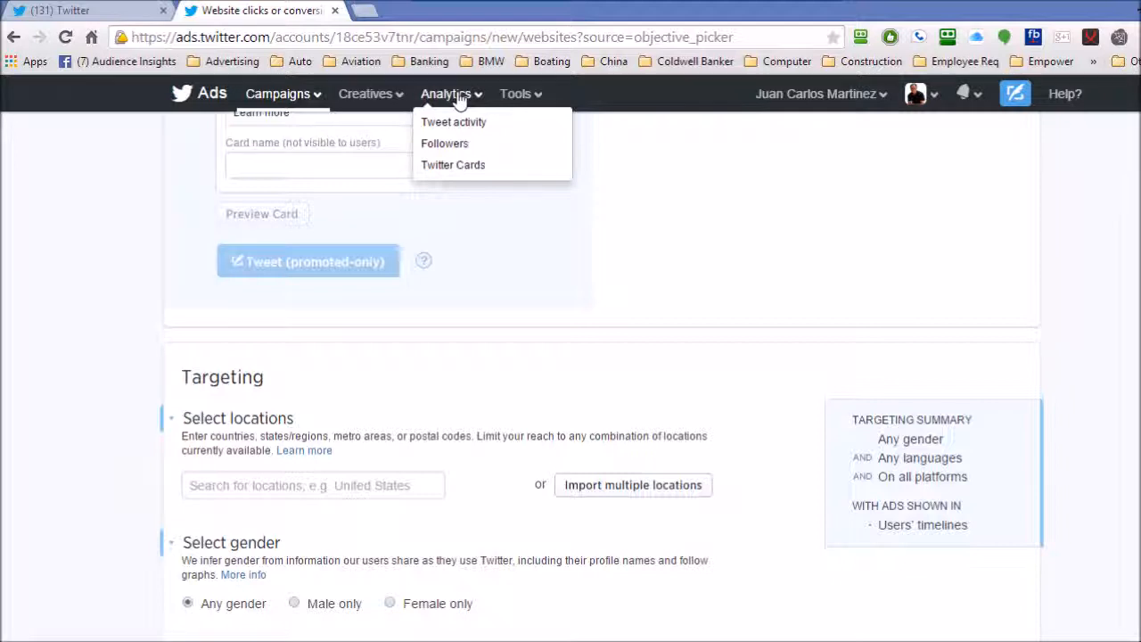
{"action": "left_click", "coordinate": [513, 95]}
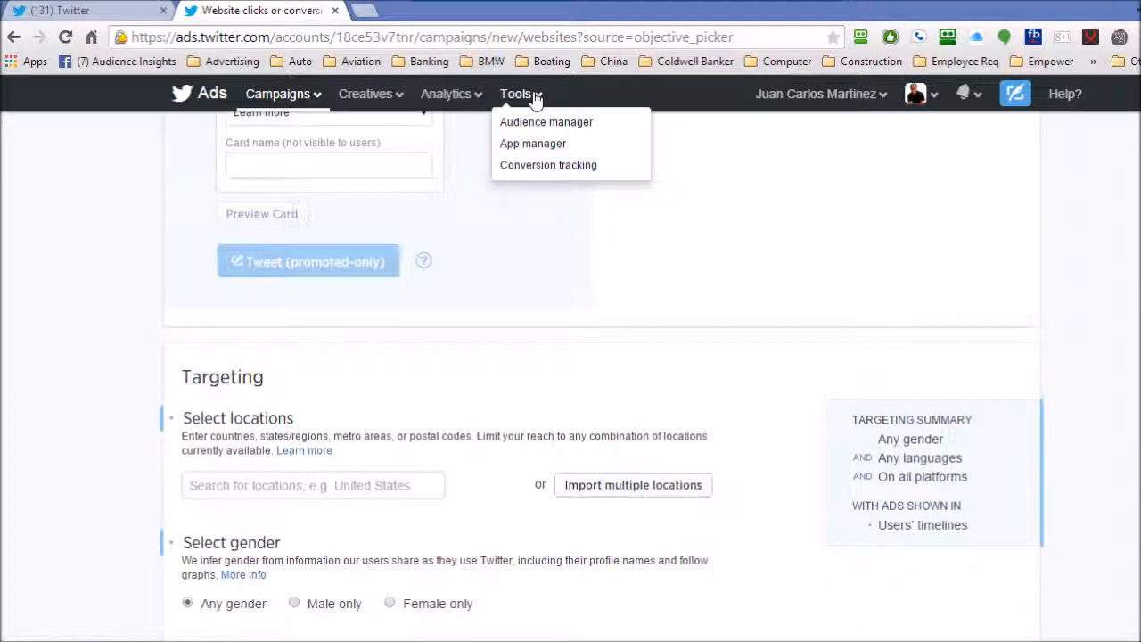
{"action": "left_click", "coordinate": [541, 169]}
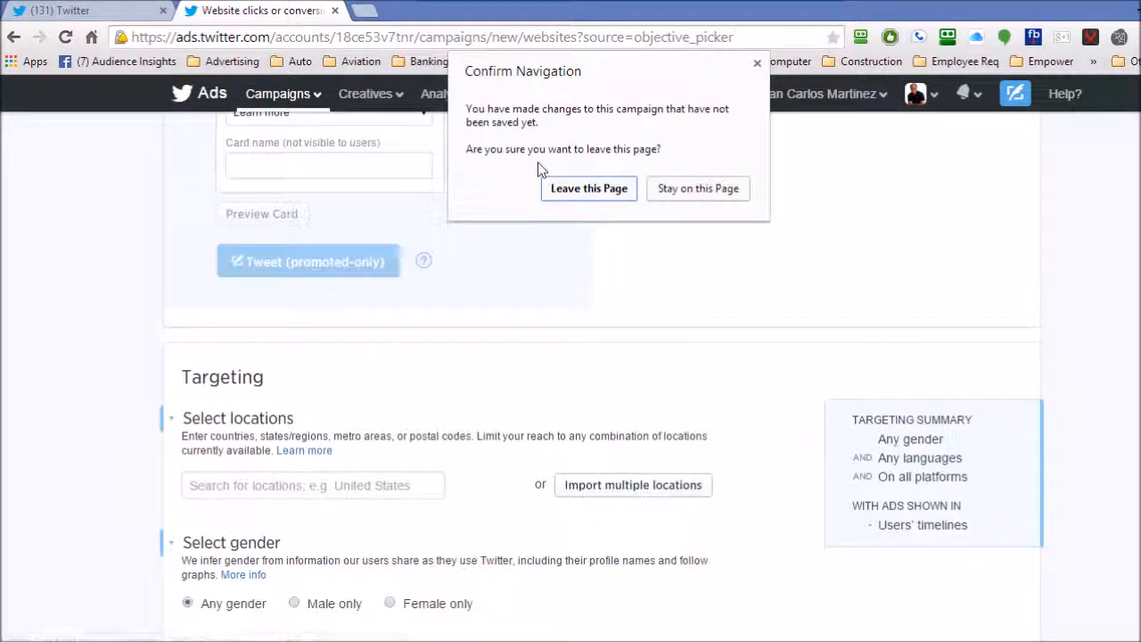
{"action": "left_click", "coordinate": [583, 193]}
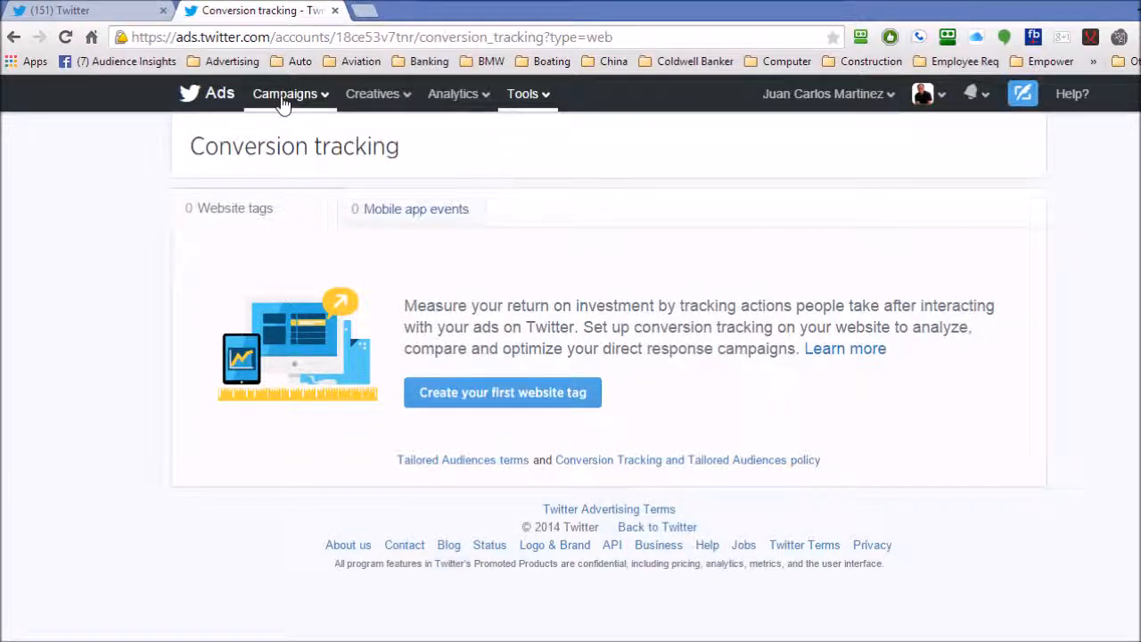
{"action": "mouse_move", "coordinate": [283, 103]}
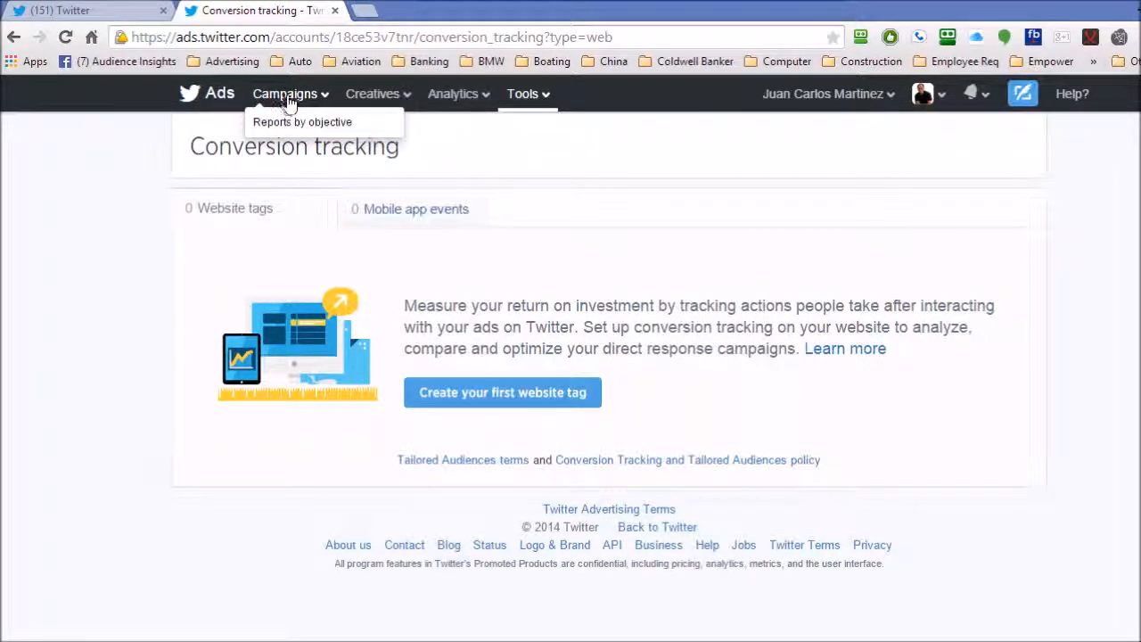